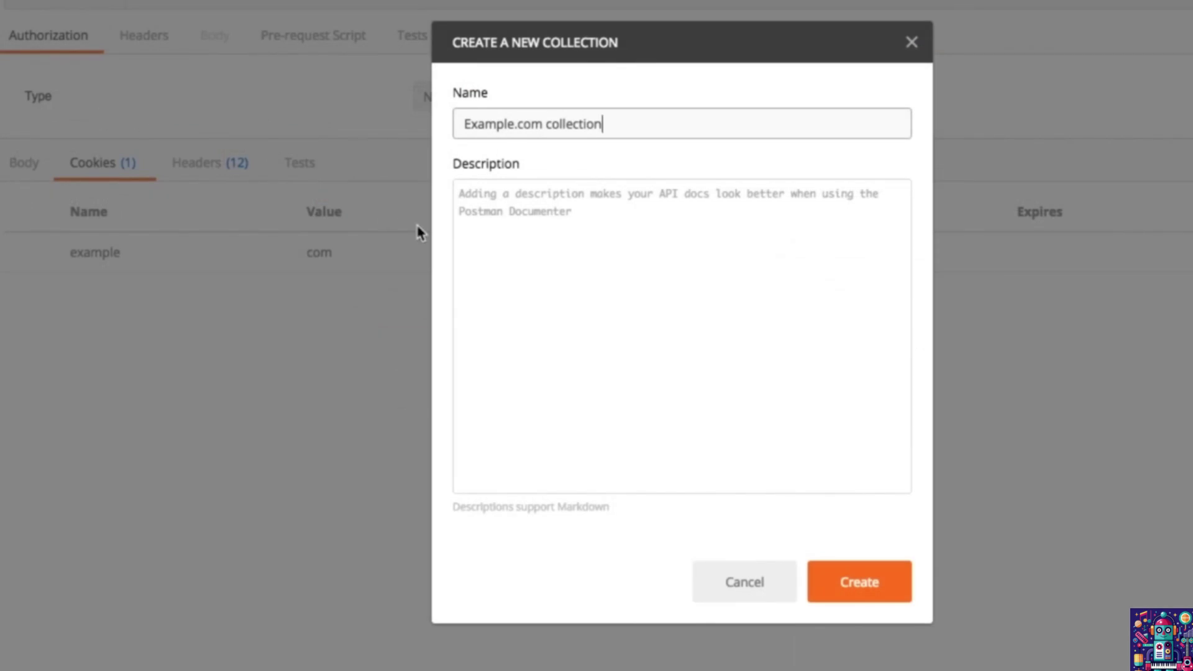
Step: Give the collection the description 'Contains requests with example.com' and create Example.com
left_click(520, 223)
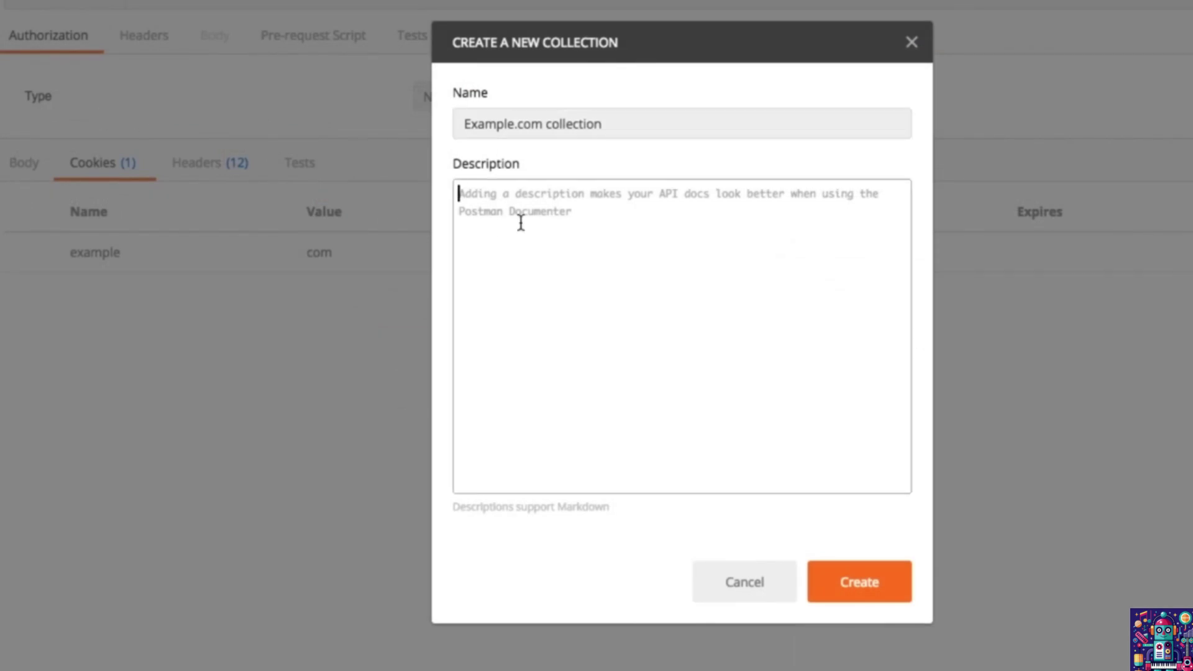
type("Contains requests with example.com")
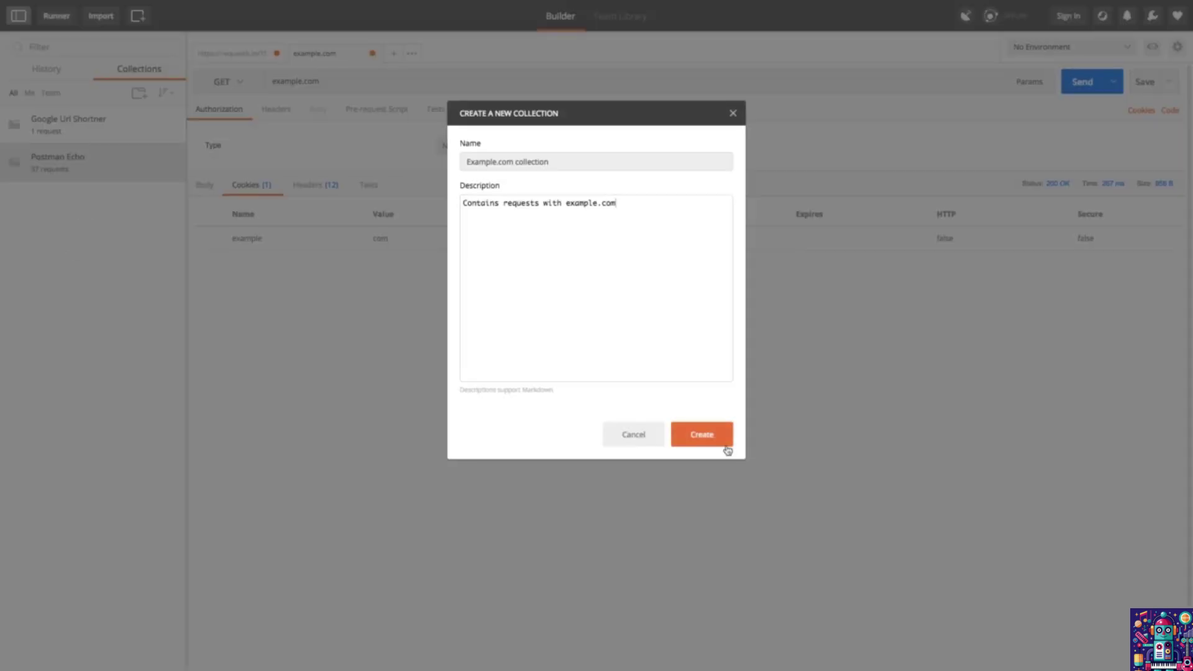
left_click(726, 446)
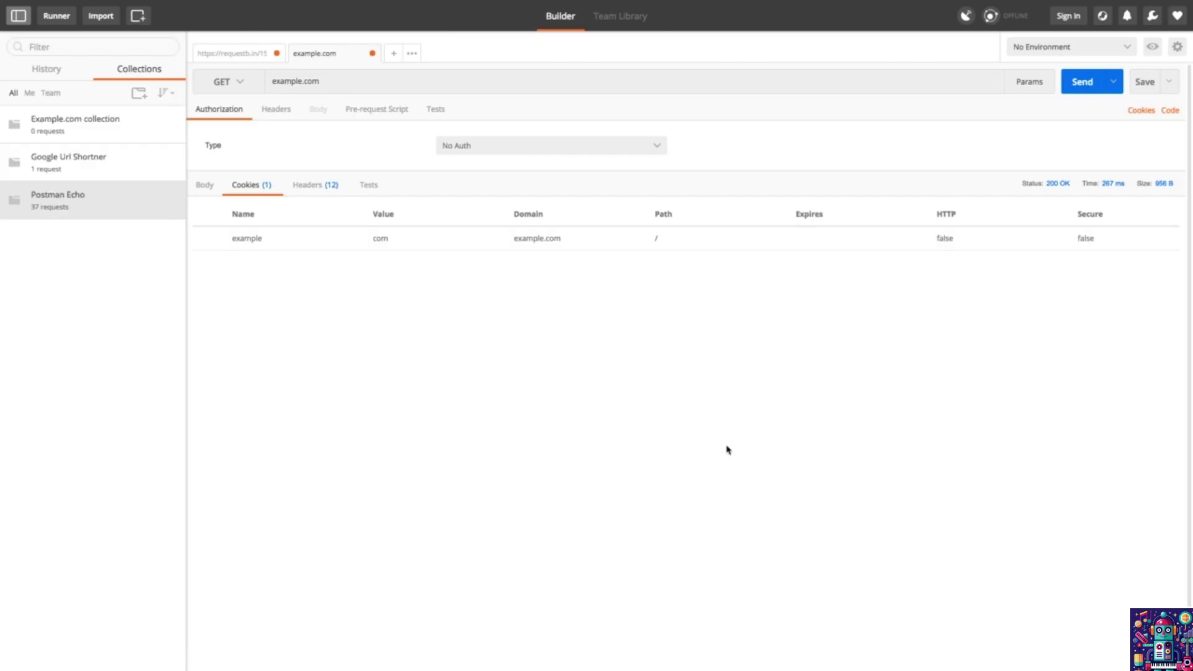
mouse_move(123, 142)
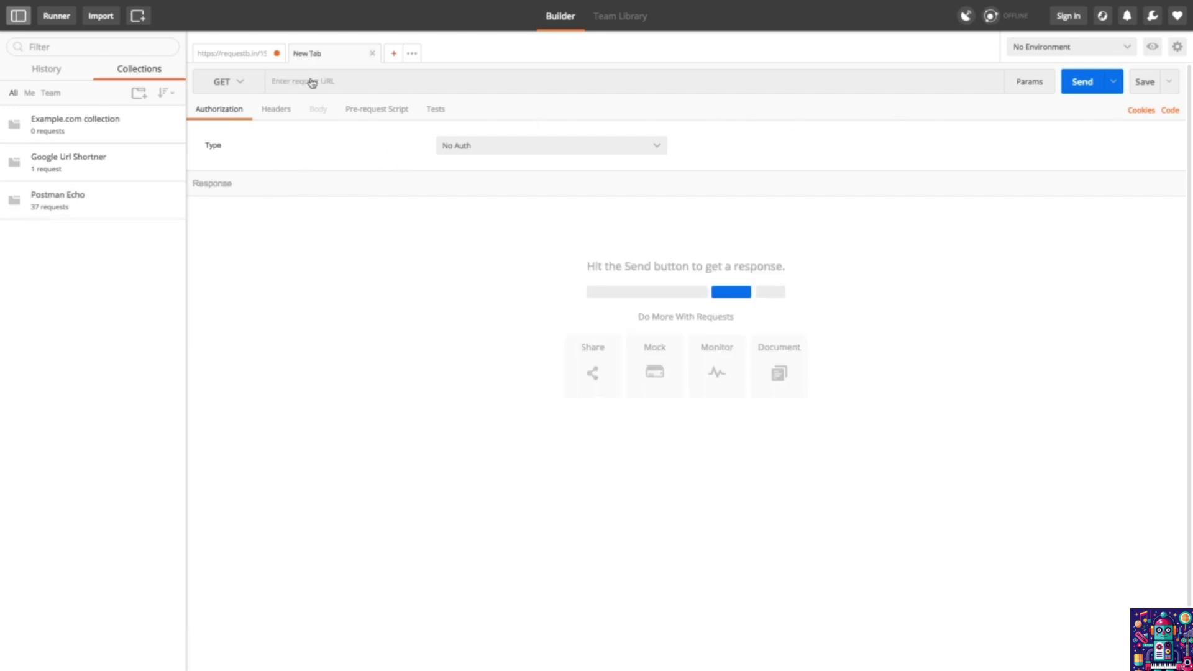
Step: Send a GET request to example.com, picking the URL from the suggestions
left_click(311, 81)
type("exa")
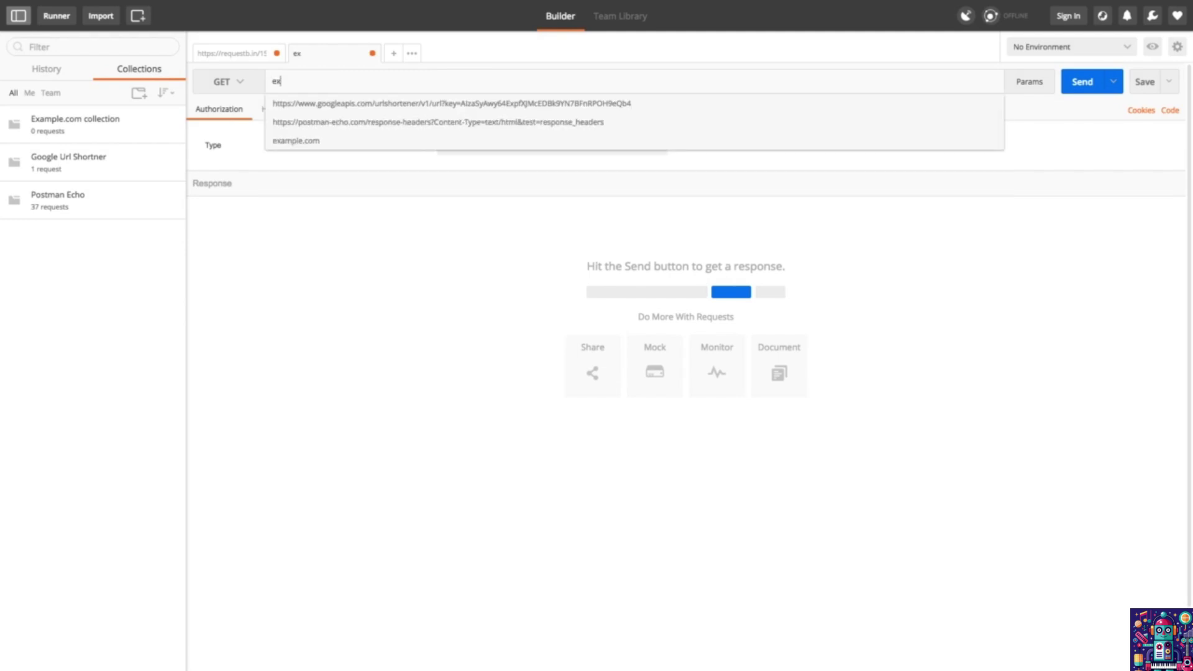
key("Down")
key("Return")
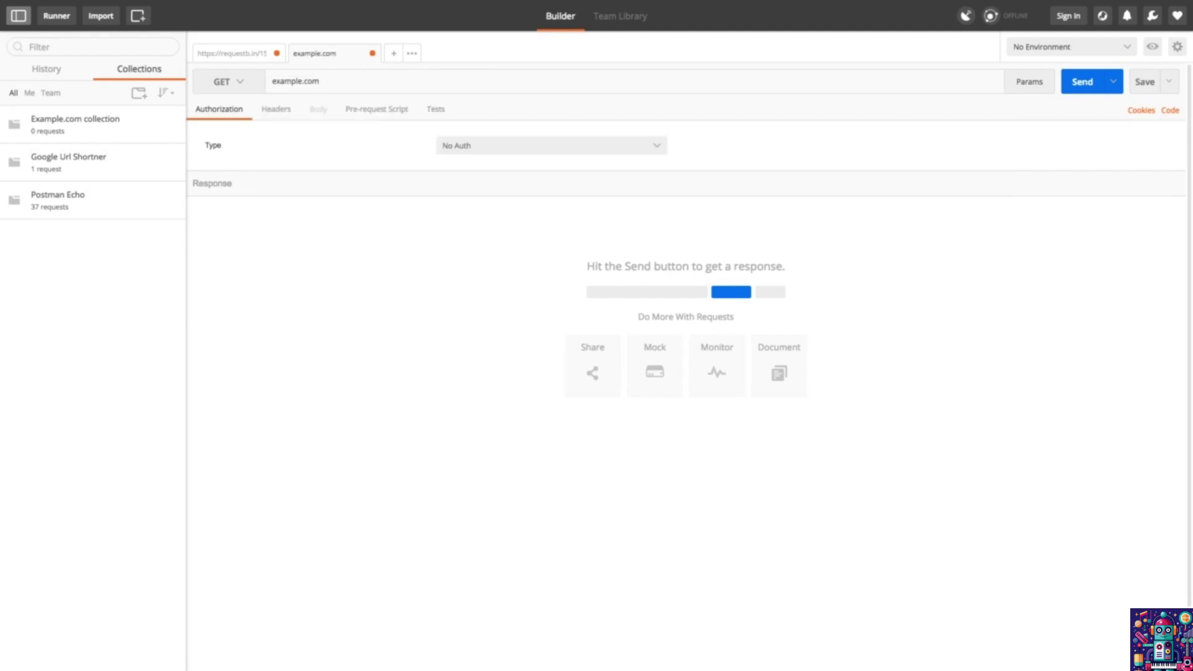
left_click(1082, 81)
Step: Save it as 'example request 1' in the Example.com collection and expand the collection
left_click(1144, 83)
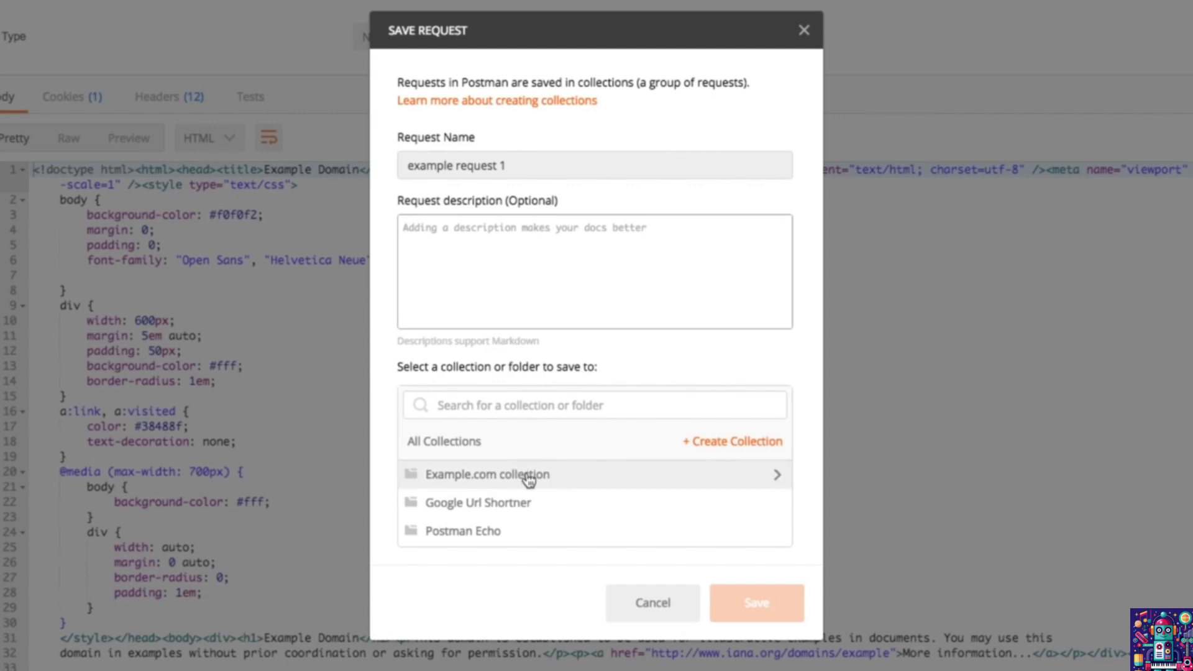
left_click(528, 478)
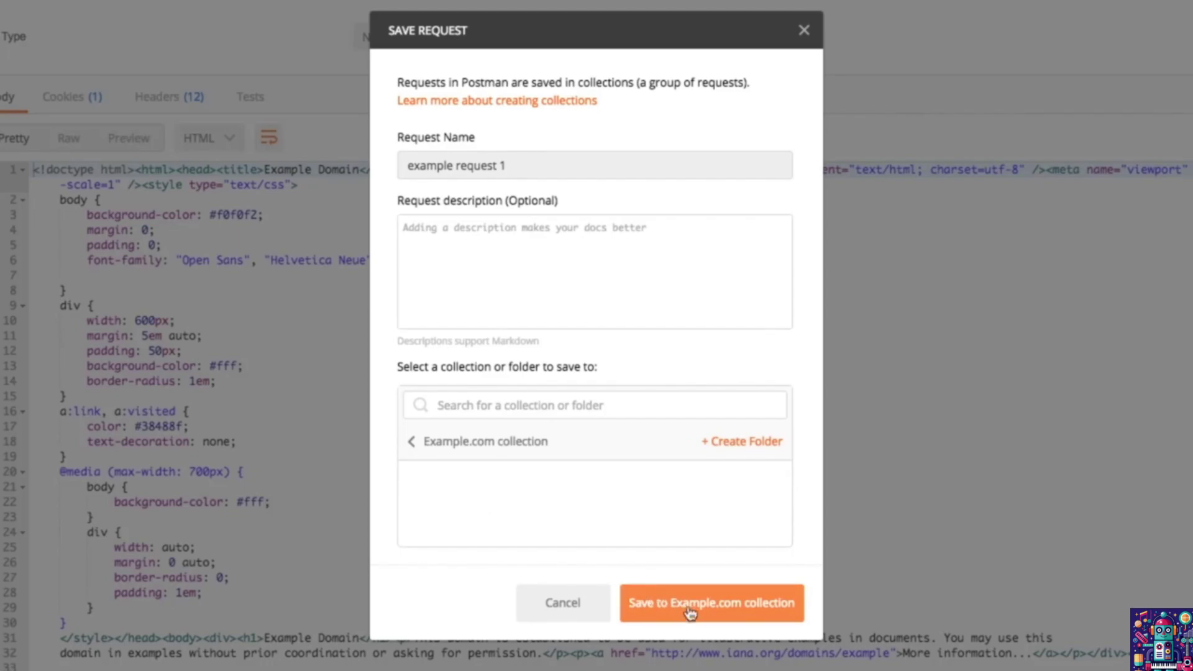
left_click(684, 608)
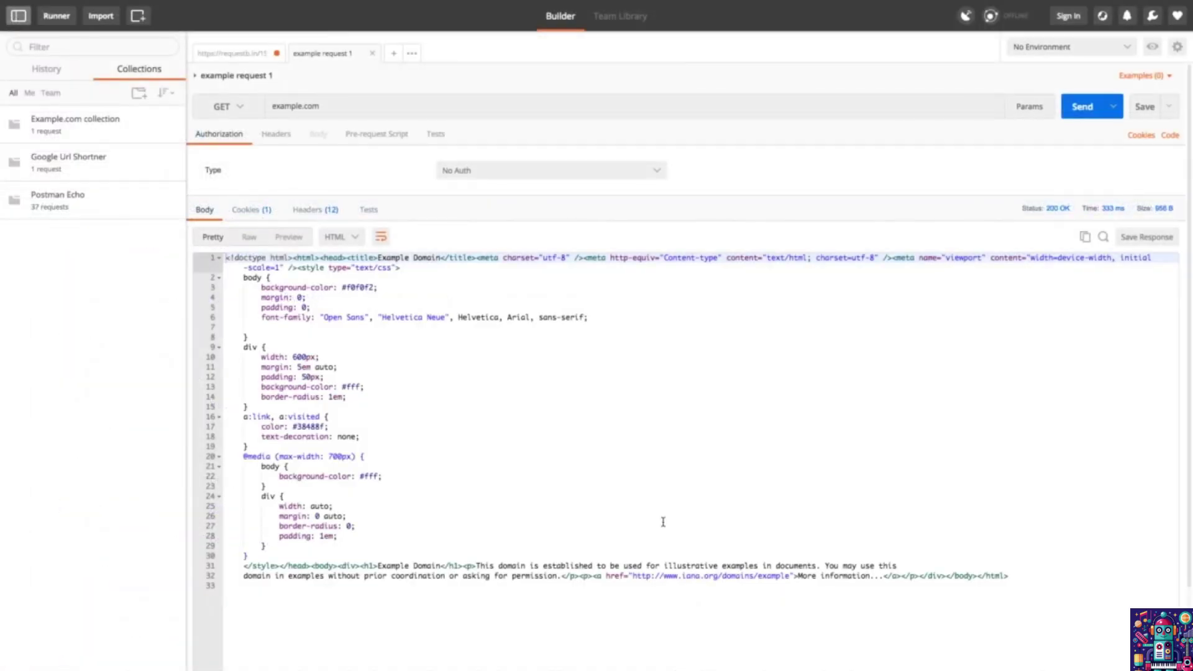
left_click(128, 135)
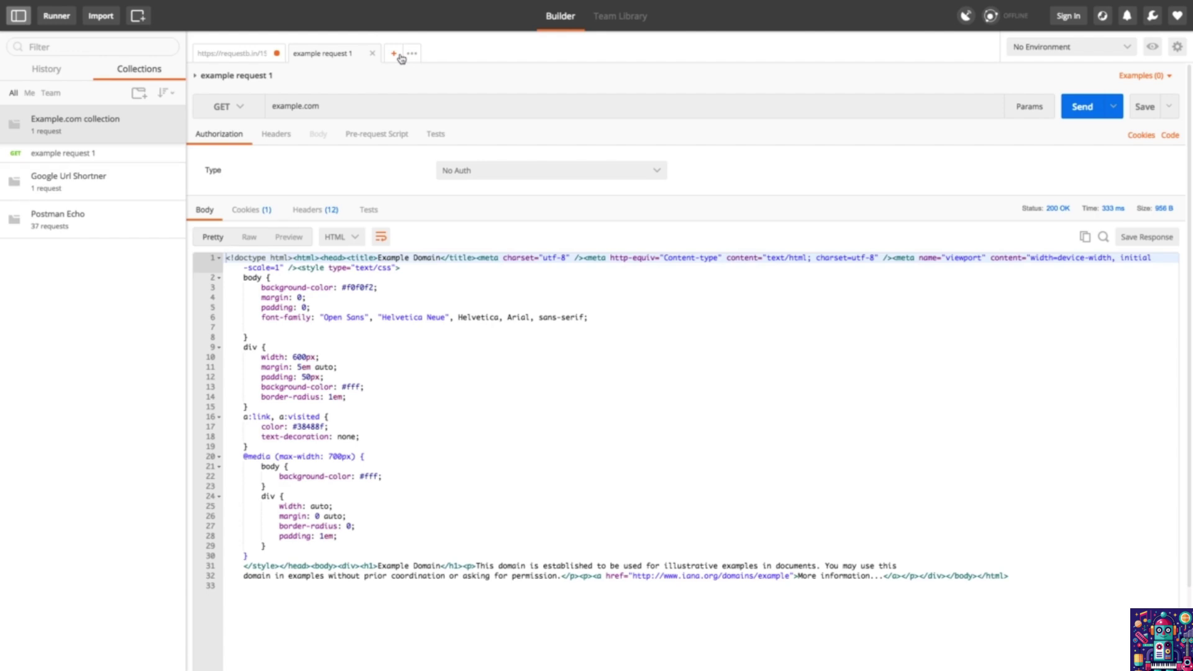
Step: Save a POST copy as 'example request with POST' in Example.com, then reopen example request 1
left_click(239, 108)
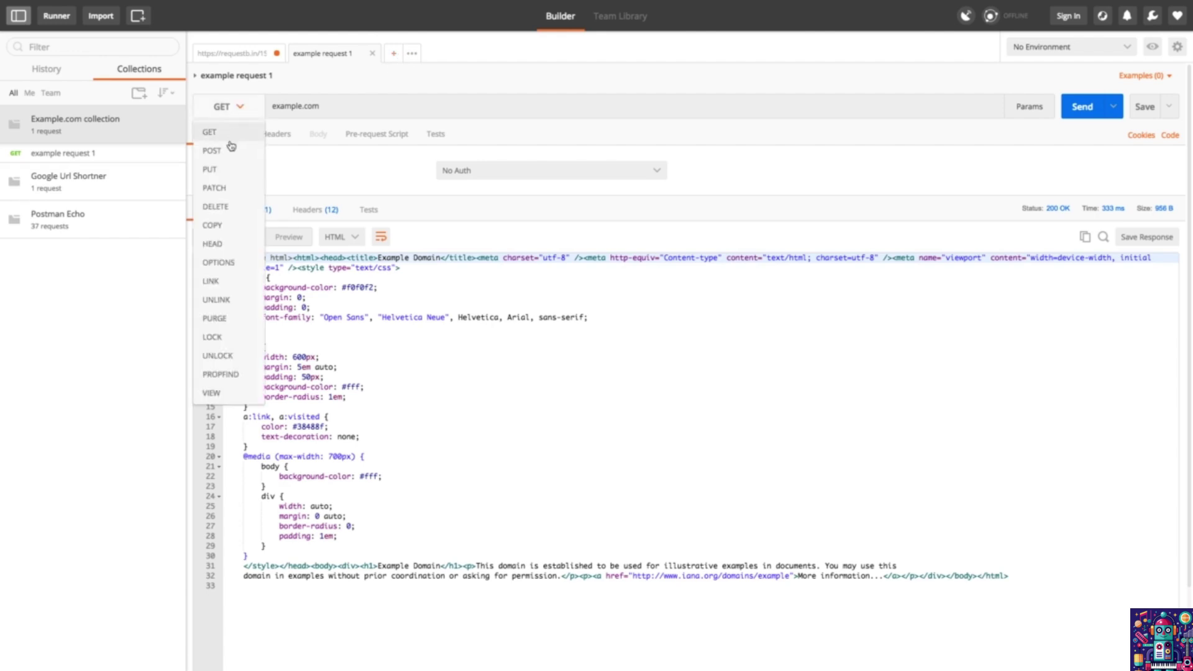
left_click(229, 151)
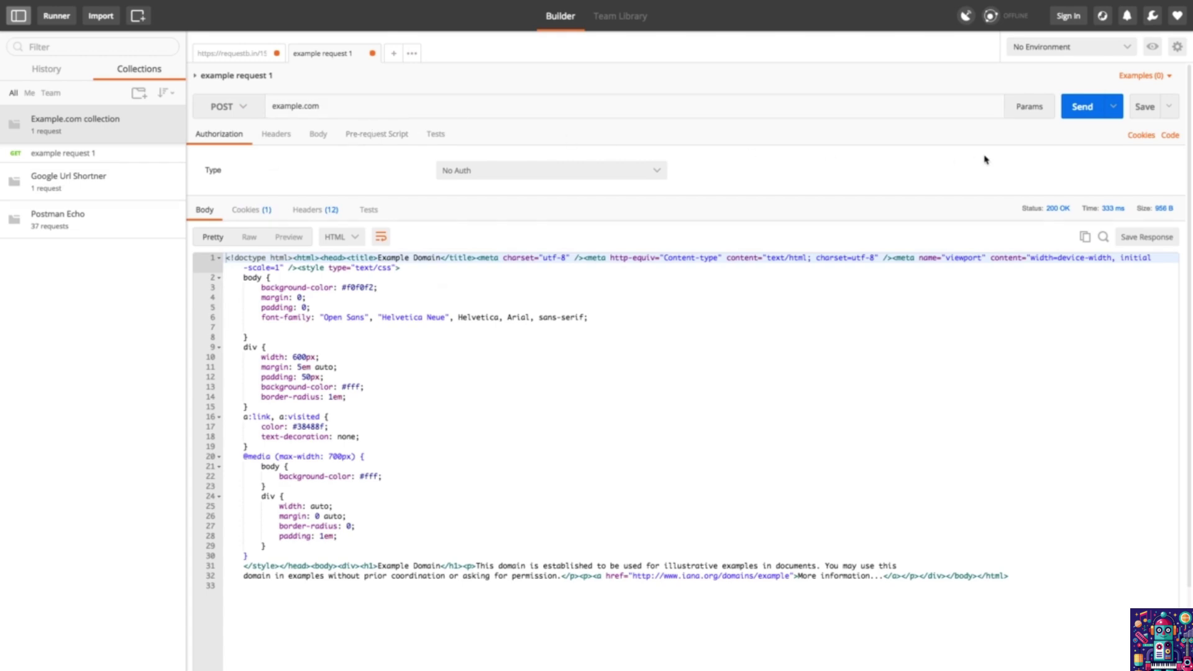
left_click(1168, 114)
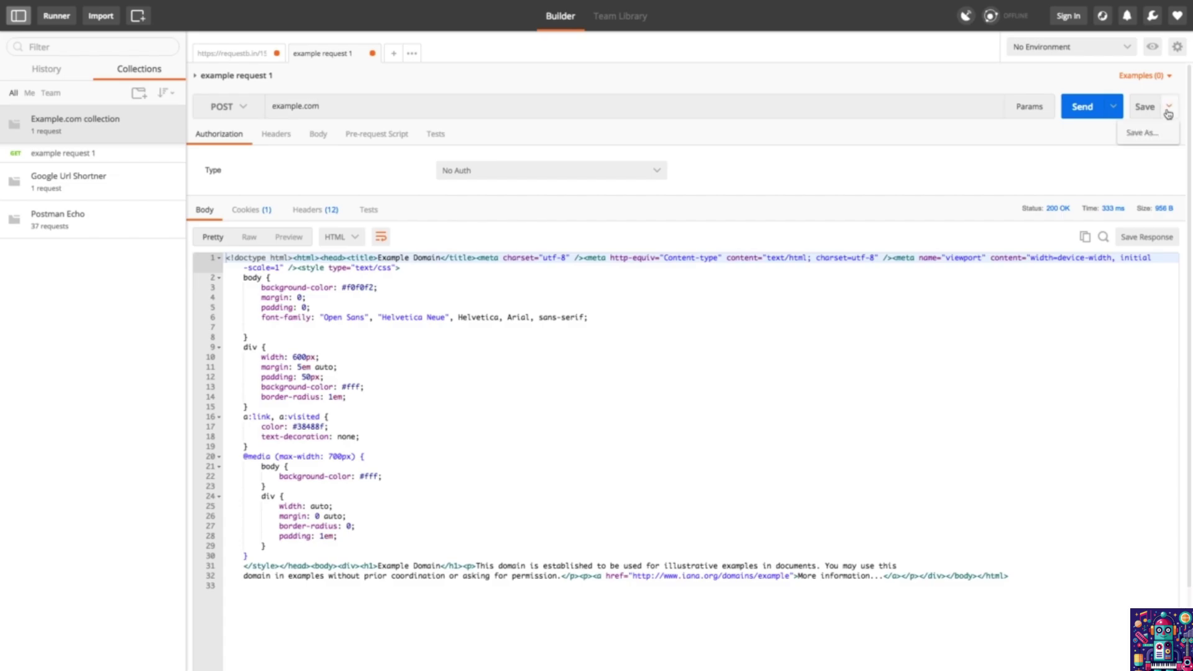
left_click(1155, 133)
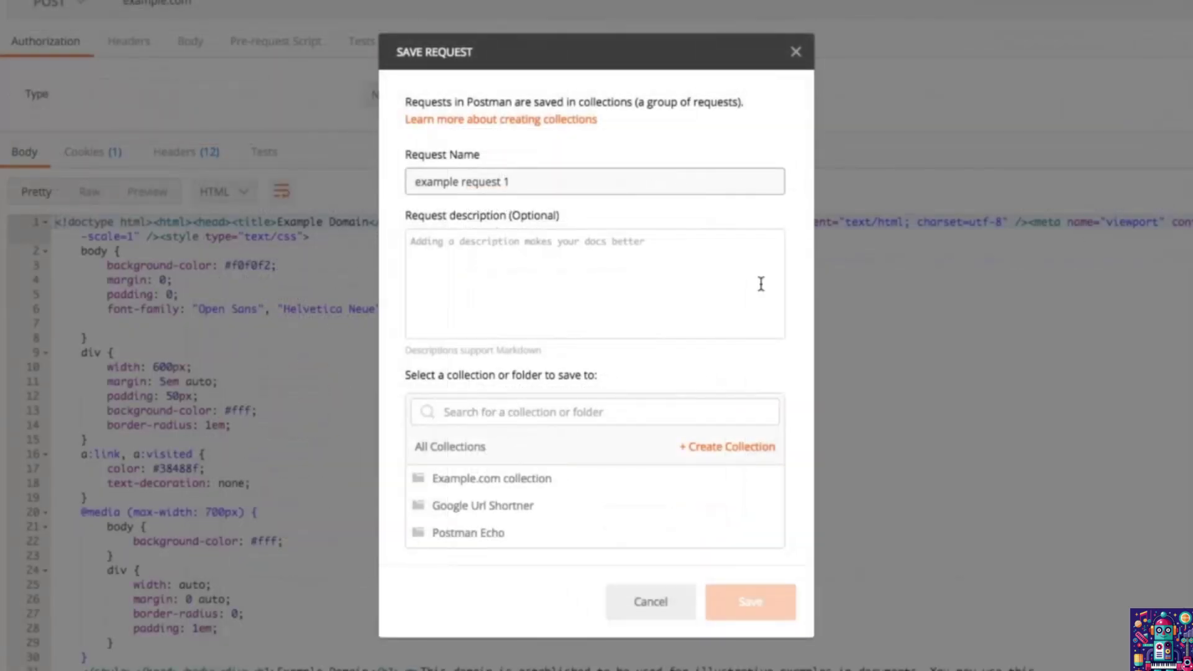
key("BackSpace")
type("with POST")
left_click(500, 478)
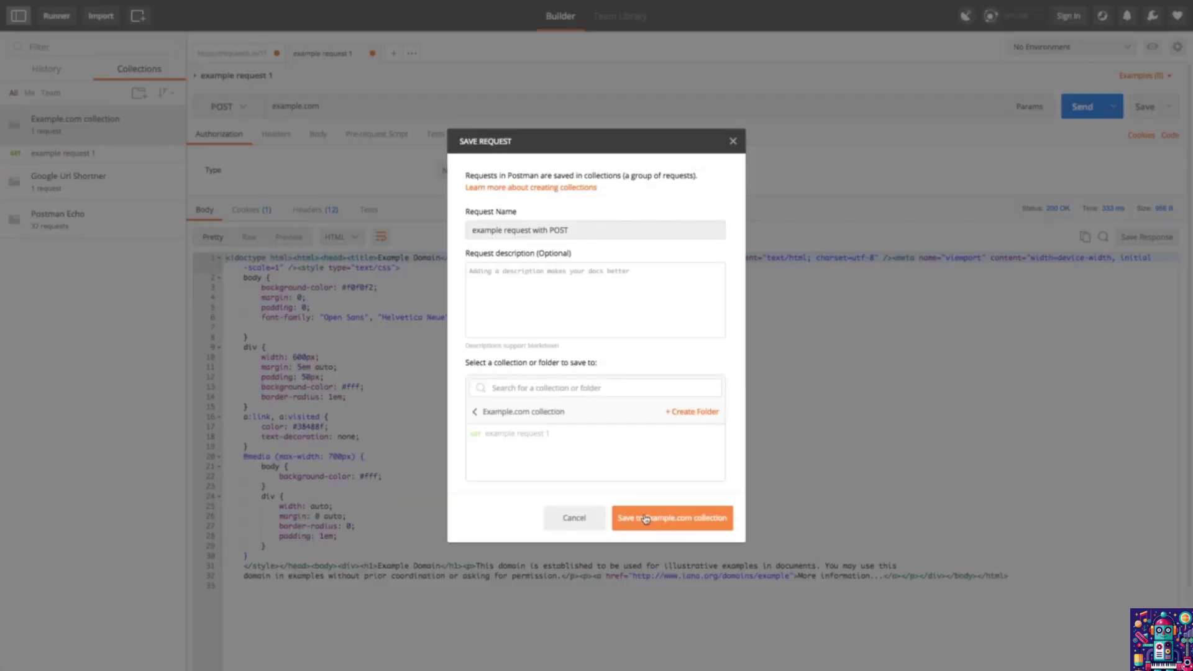
left_click(659, 601)
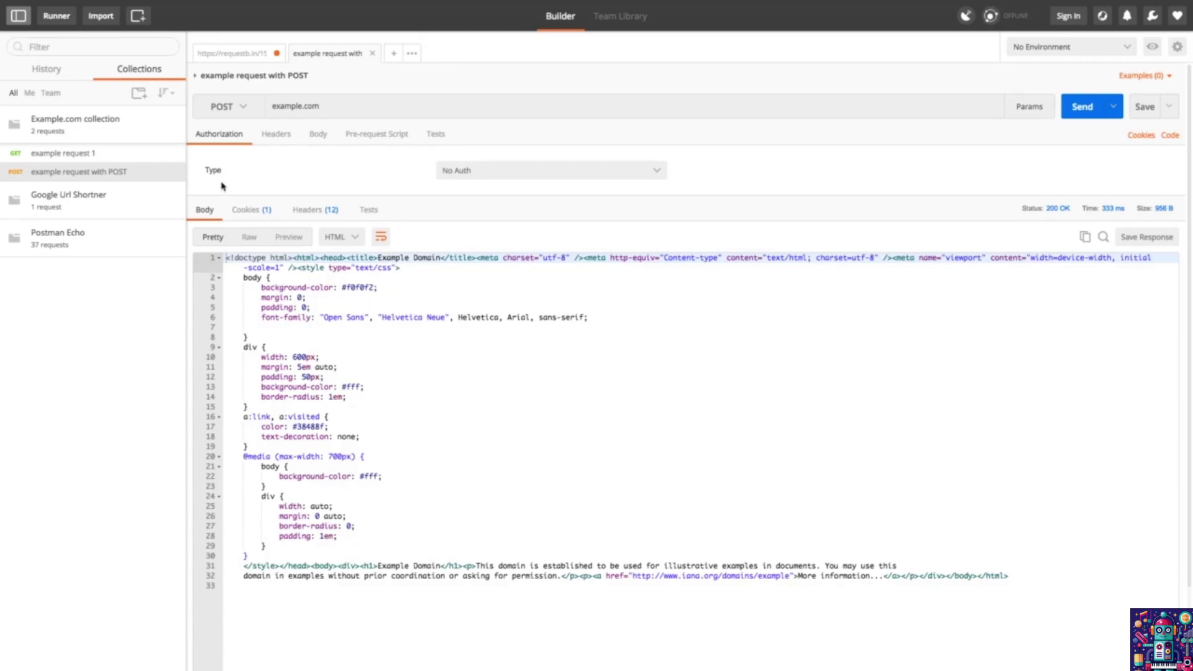
left_click(91, 155)
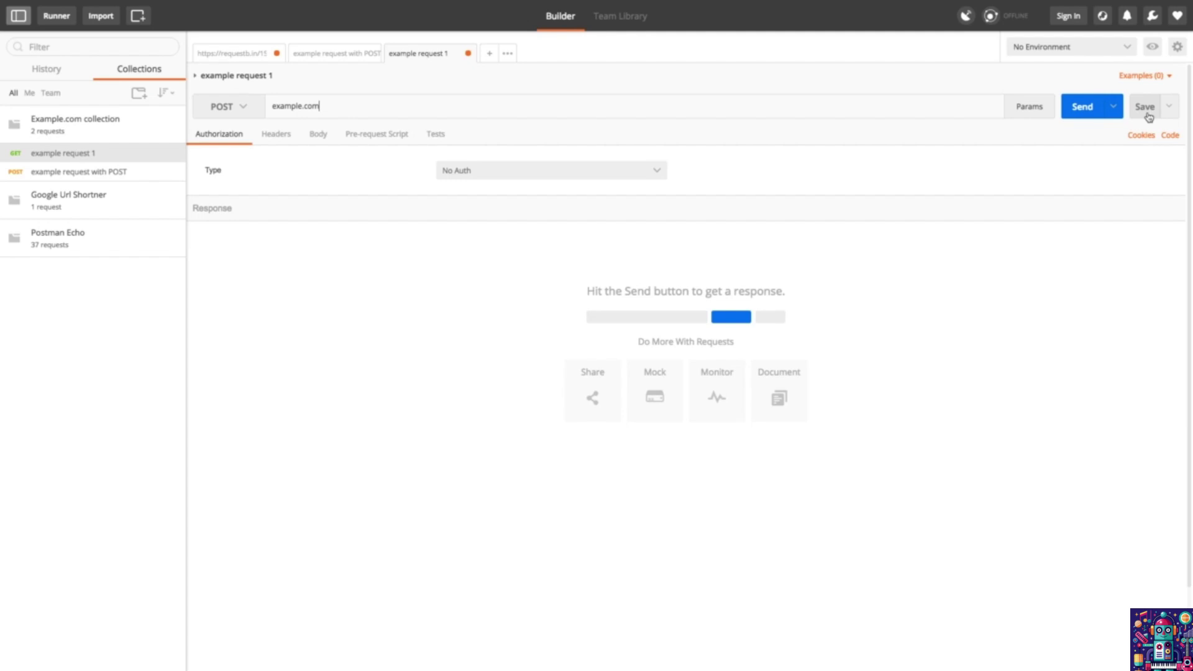
Step: Save example request 1 as POST, cancel the unsaved-changes prompt, and switch the sidebar to History
left_click(1149, 117)
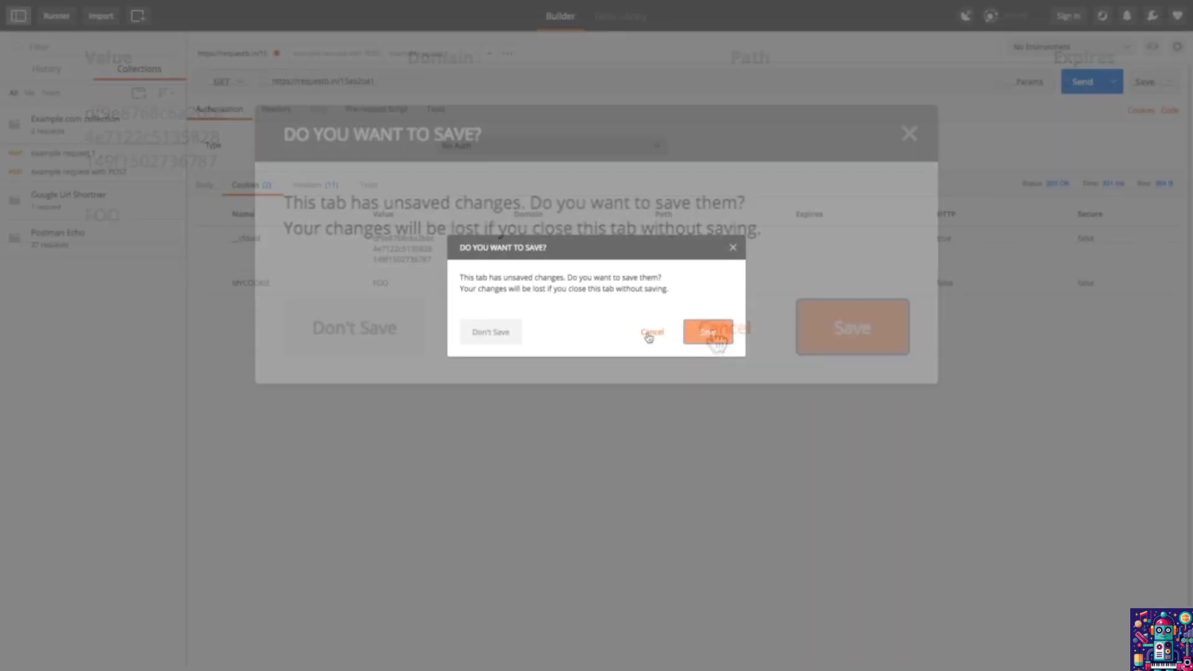
left_click(649, 333)
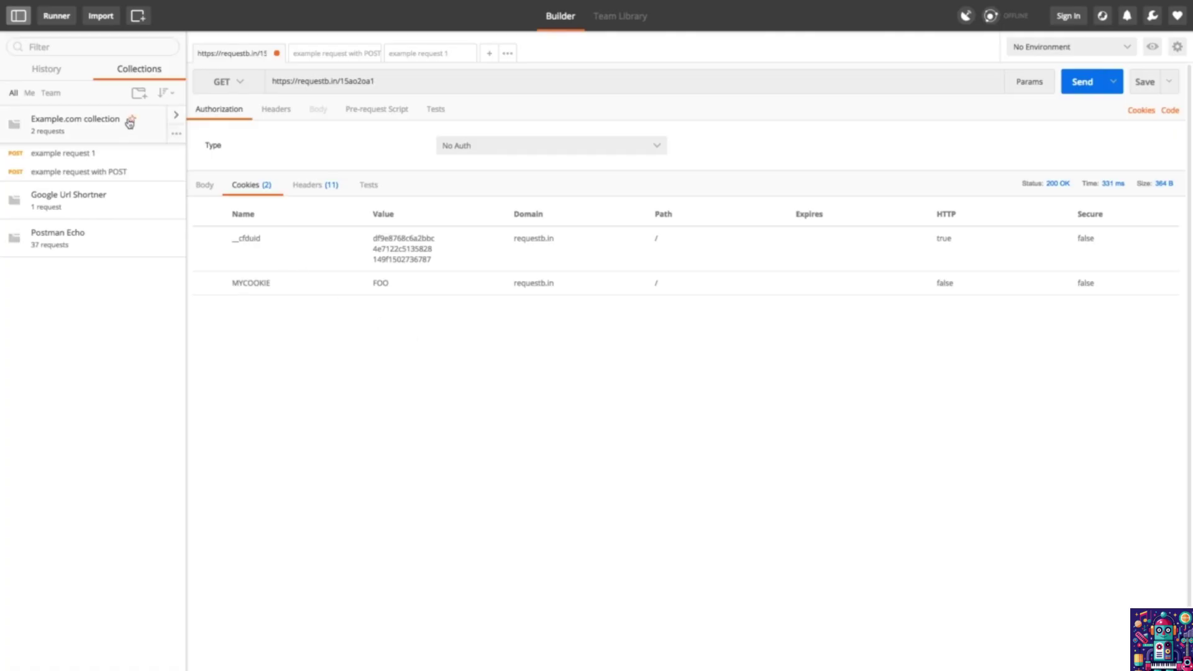
left_click(44, 77)
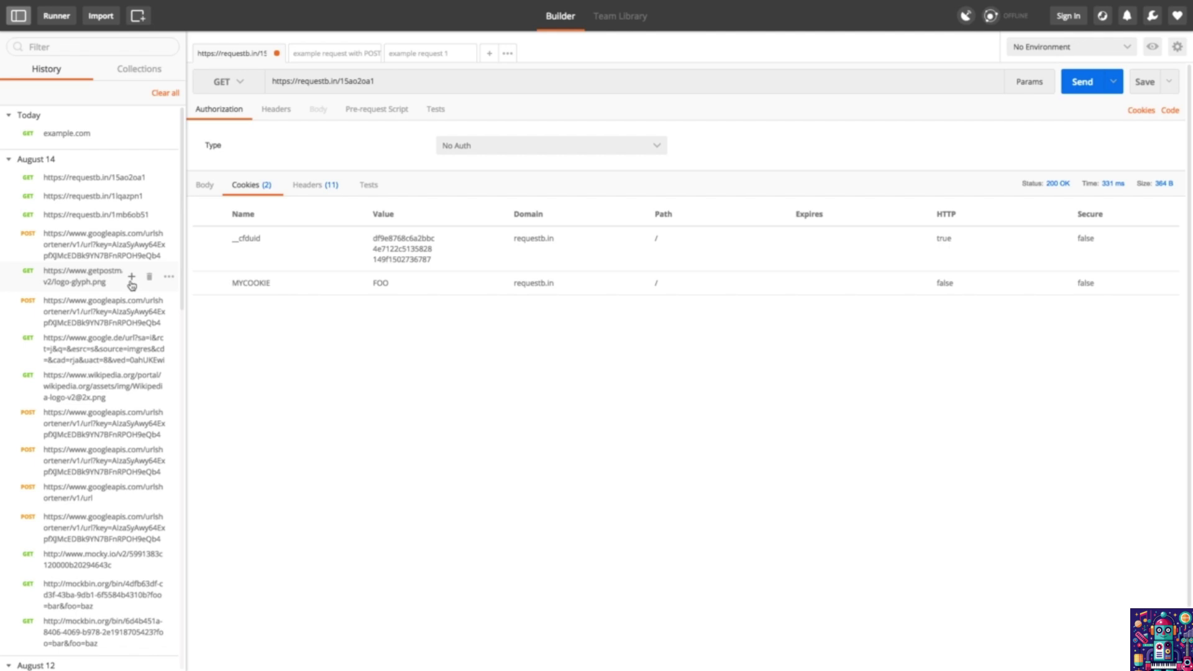
left_click(131, 281)
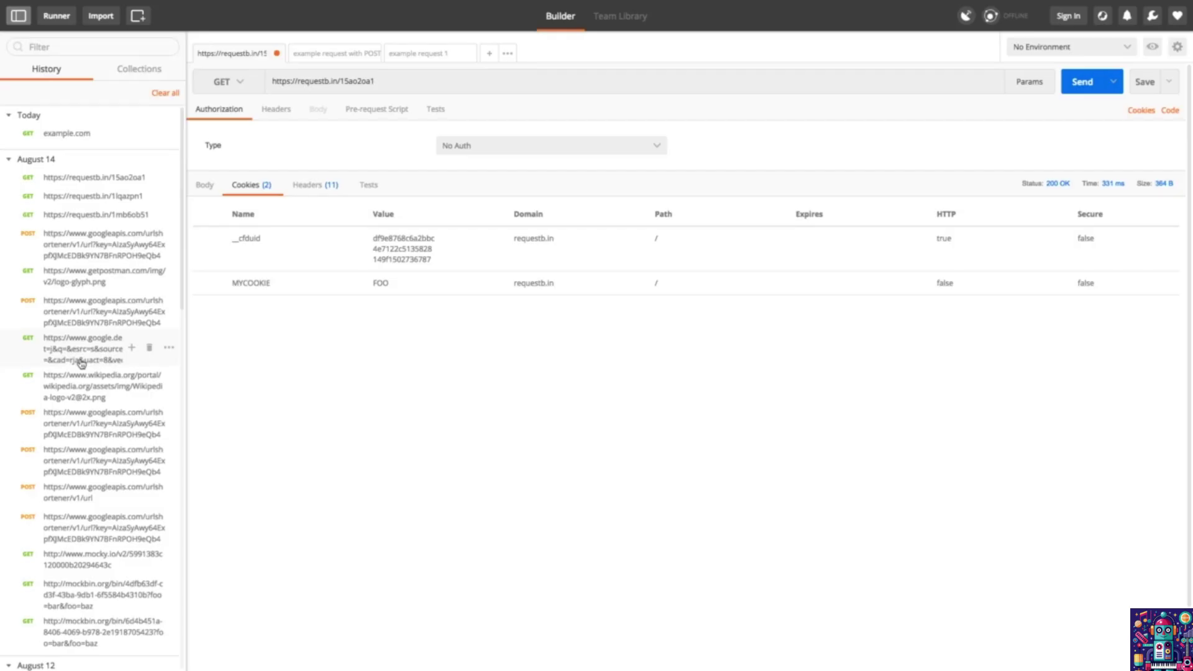
left_click(80, 361)
left_click(72, 384)
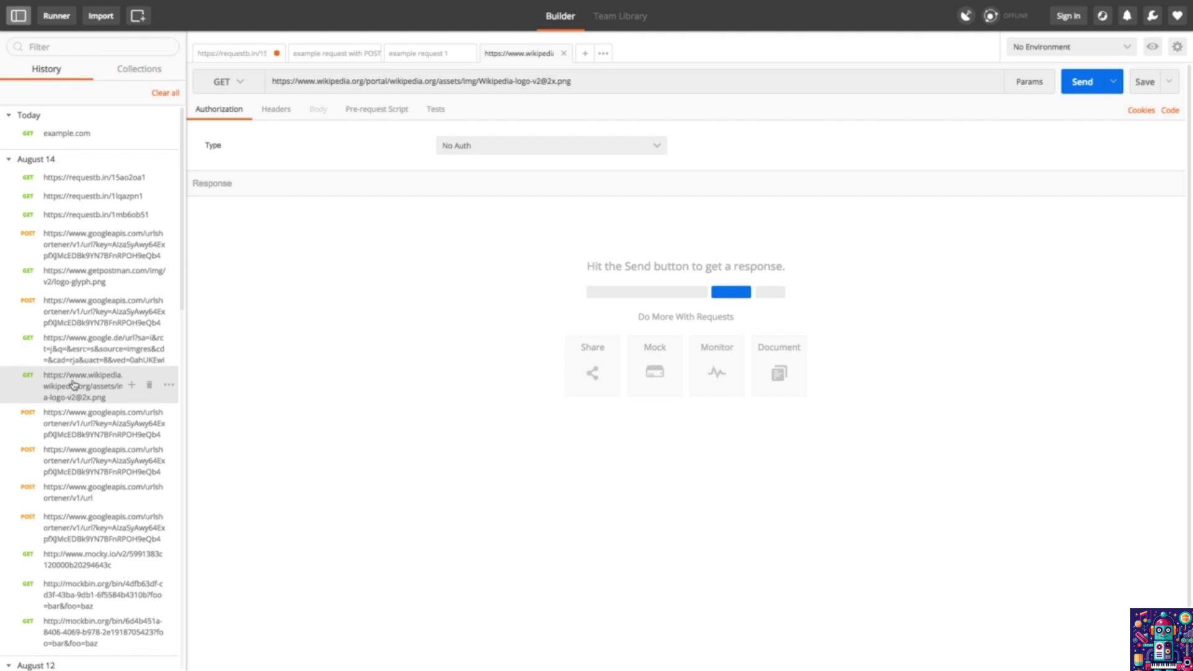
left_click(76, 359, "shift")
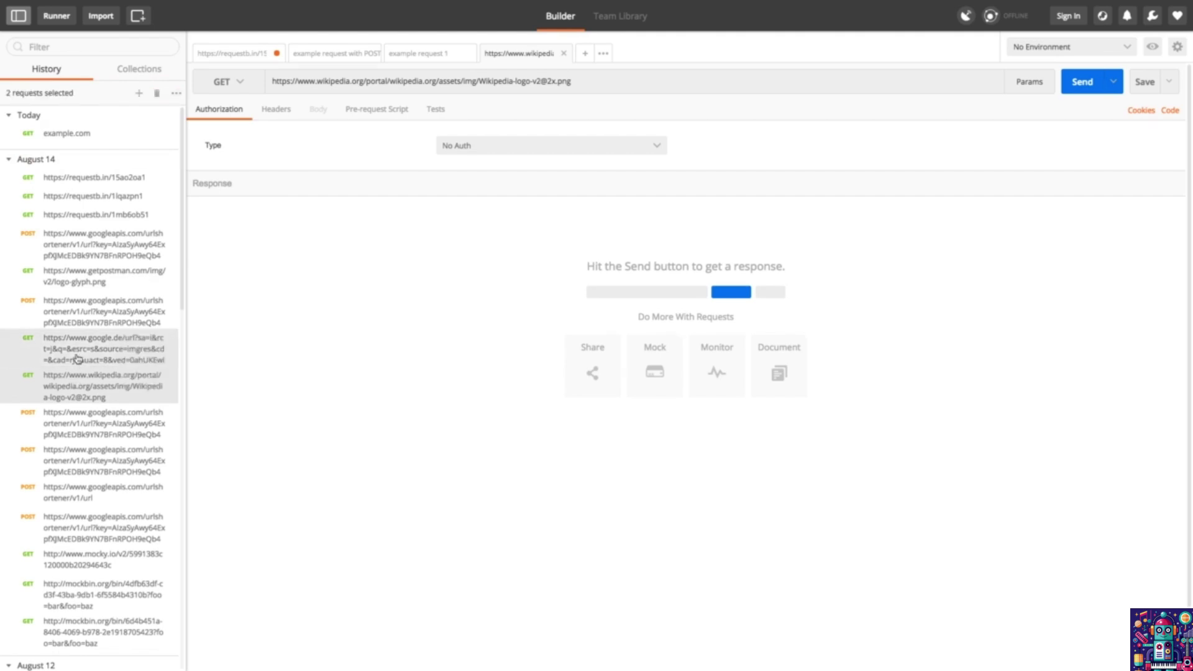
left_click(139, 94)
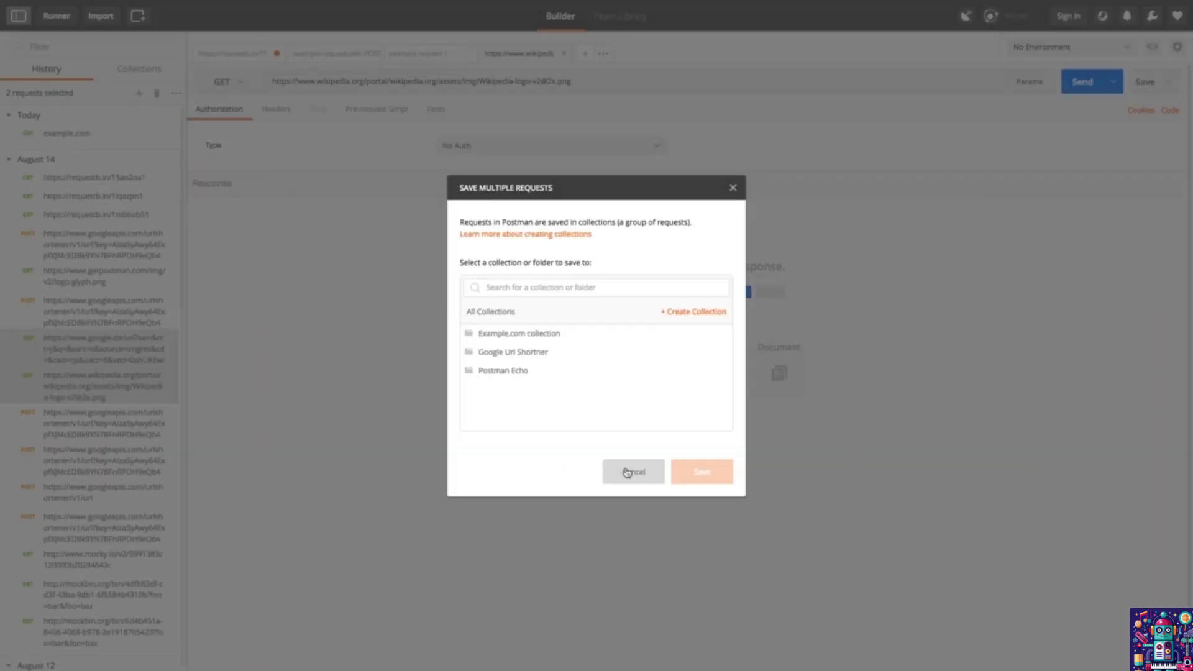
left_click(659, 618)
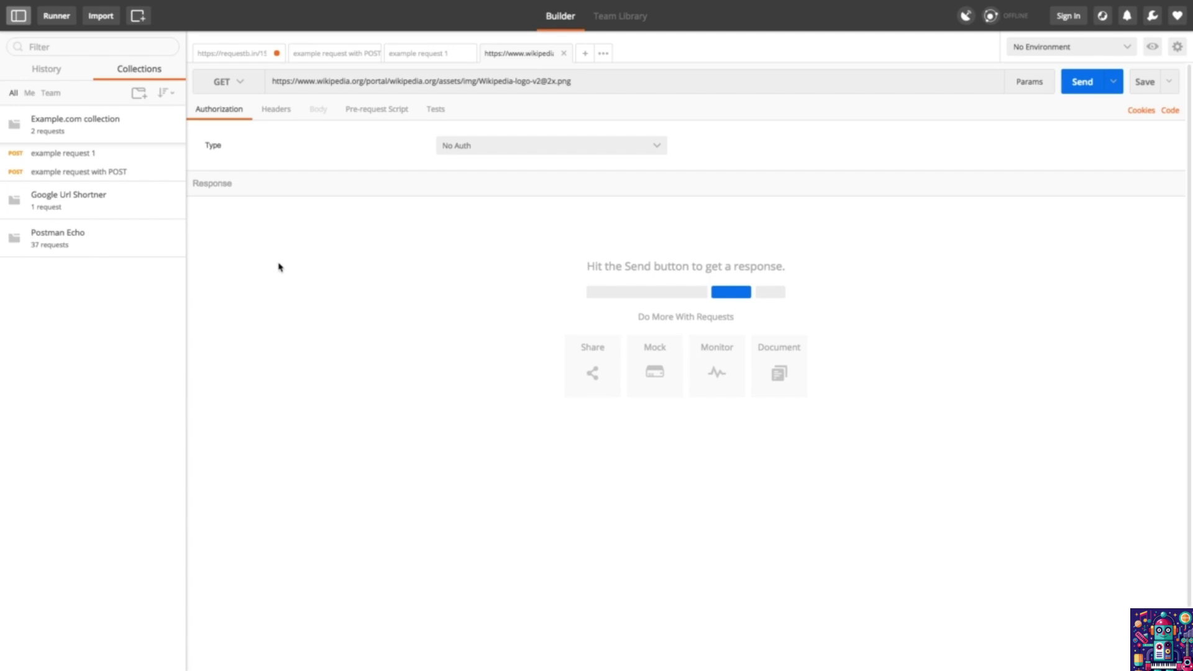
Step: Create a folder 'All my GET requests' from the Example.com collection's options menu
mouse_move(139, 142)
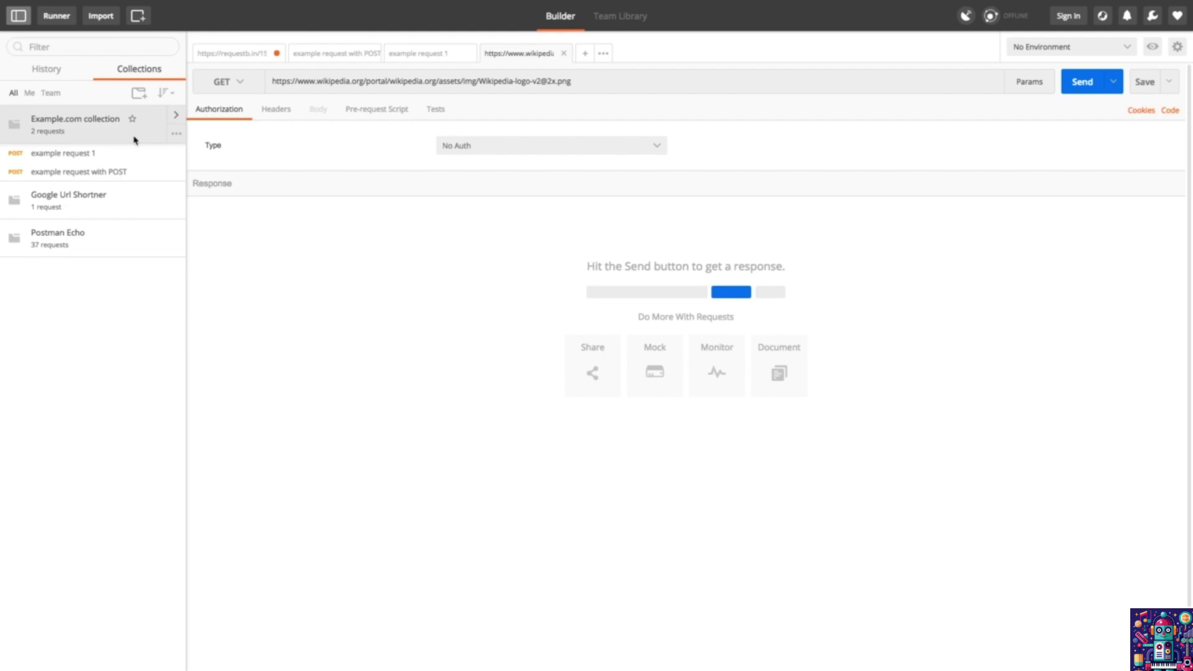
left_click(176, 135)
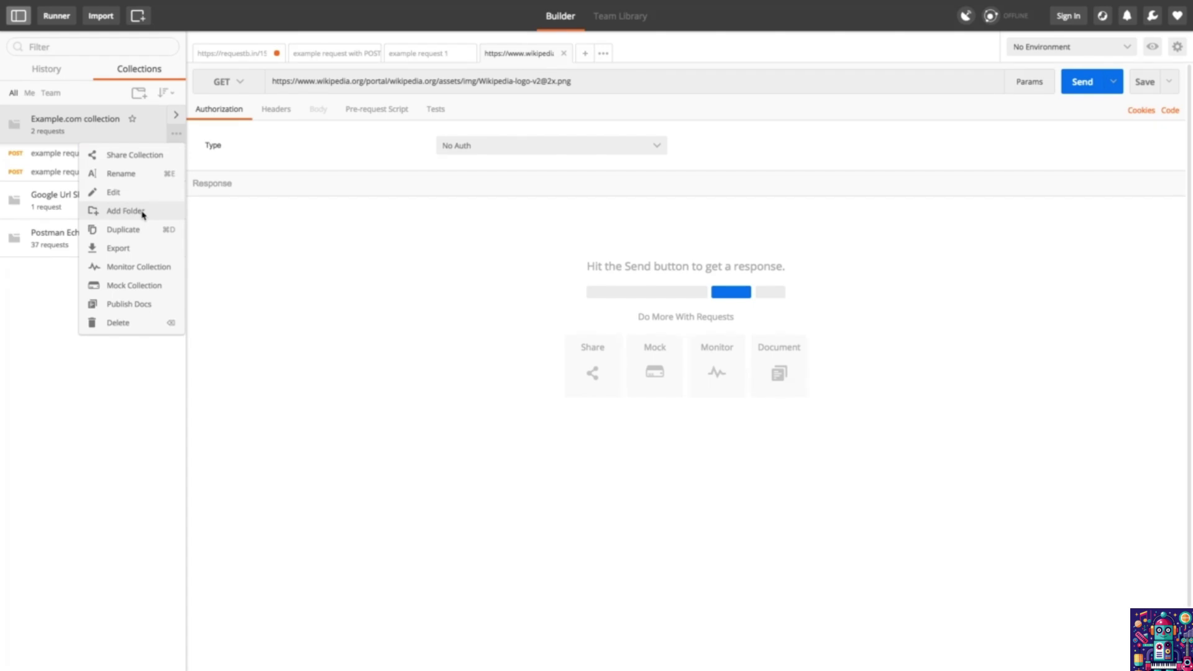
left_click(142, 213)
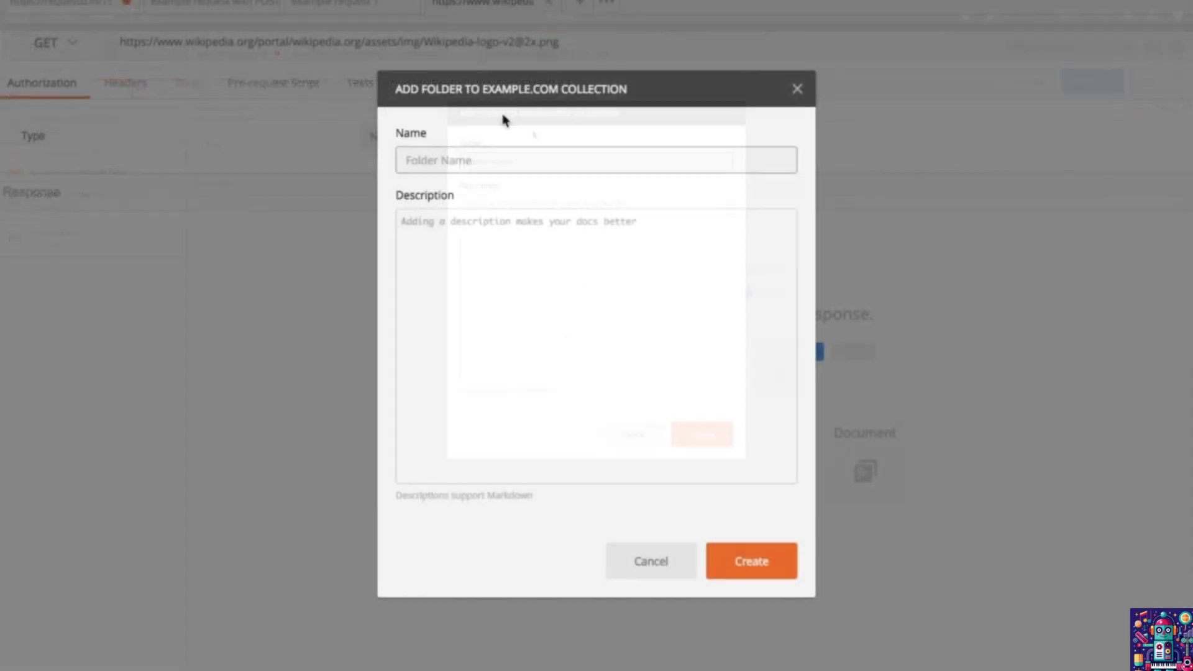
type("All my GET requests")
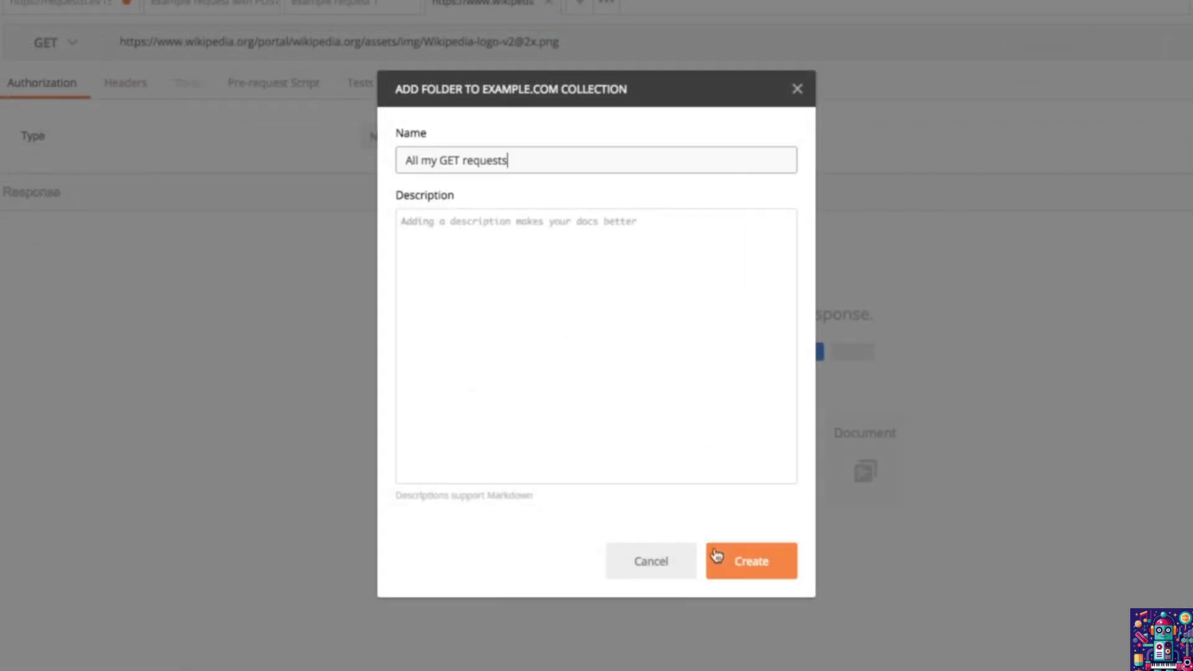
left_click(738, 565)
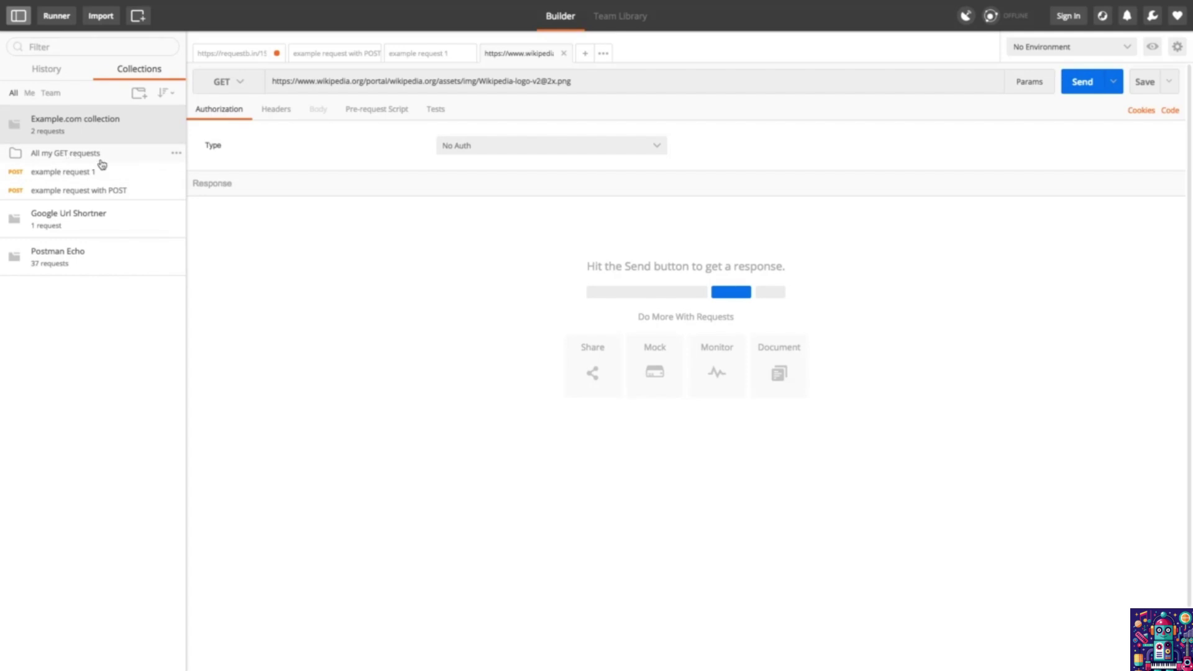
Step: Add a second folder to Example.com, which again gets the name 'All my GET requests'
left_click(176, 137)
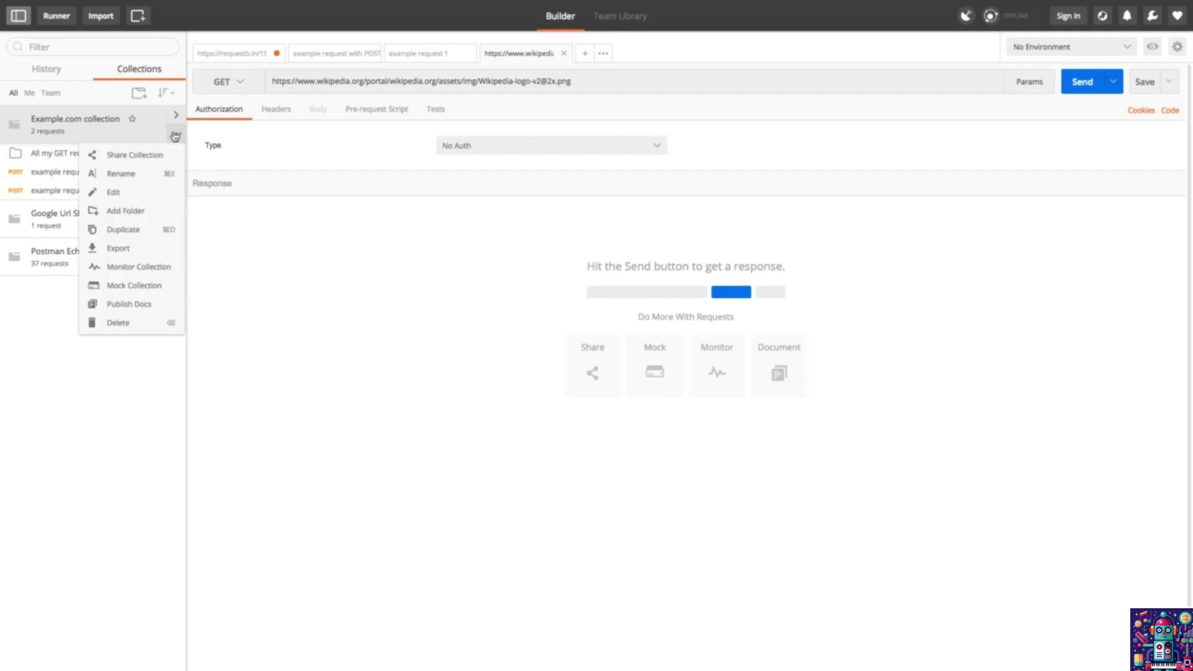
left_click(159, 212)
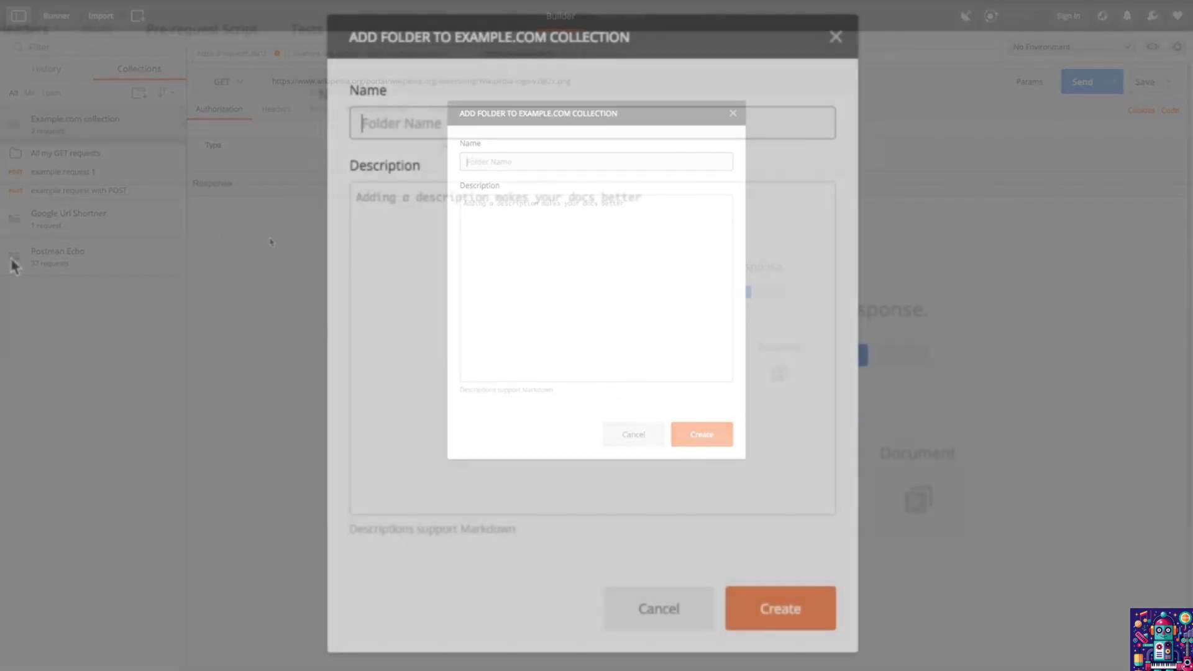
type("Aoo")
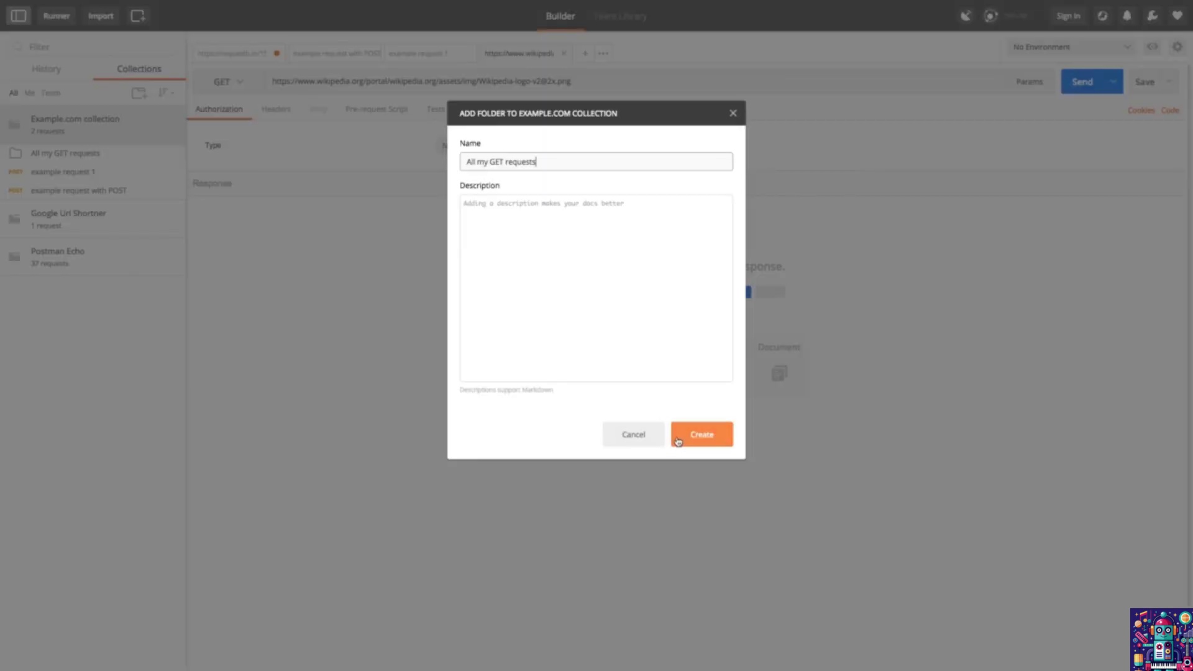
left_click(736, 621)
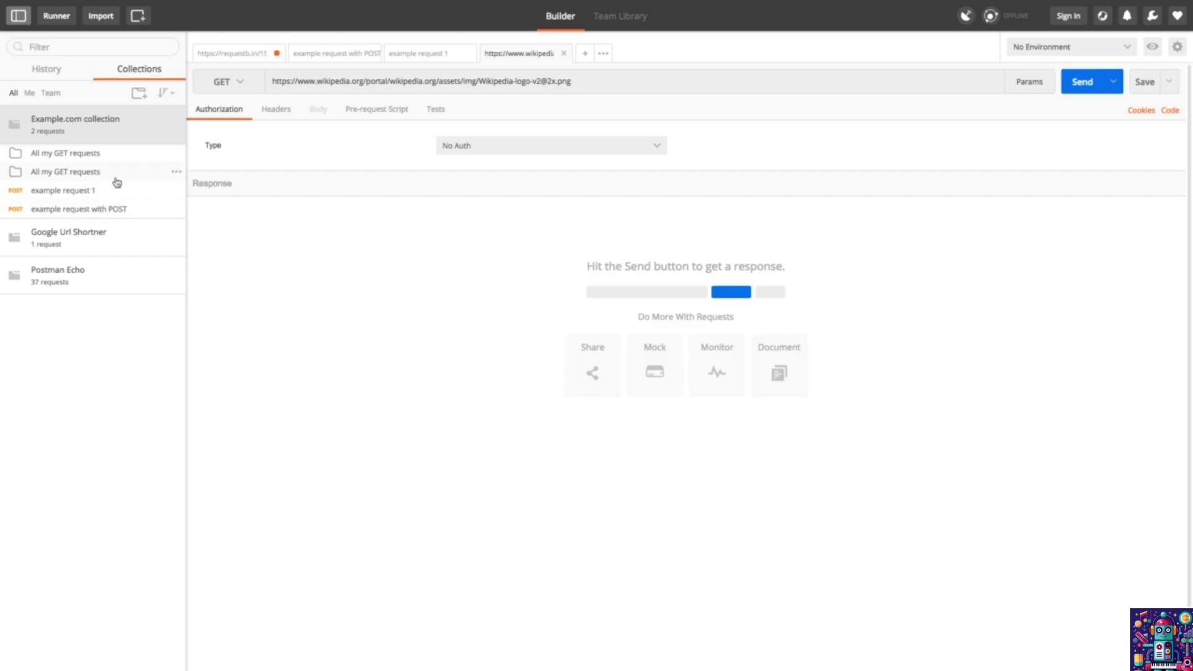
Step: Rename the second folder to 'All my POST requests' by replacing GET with POST
left_click(176, 172)
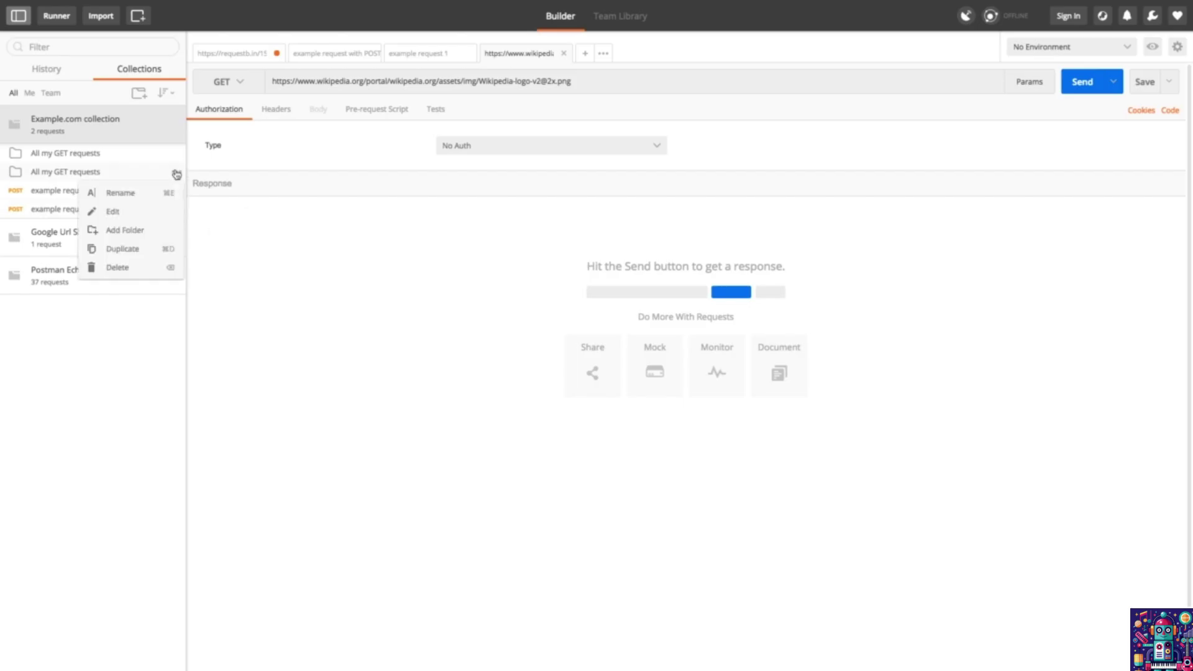
left_click(138, 195)
key("Right")
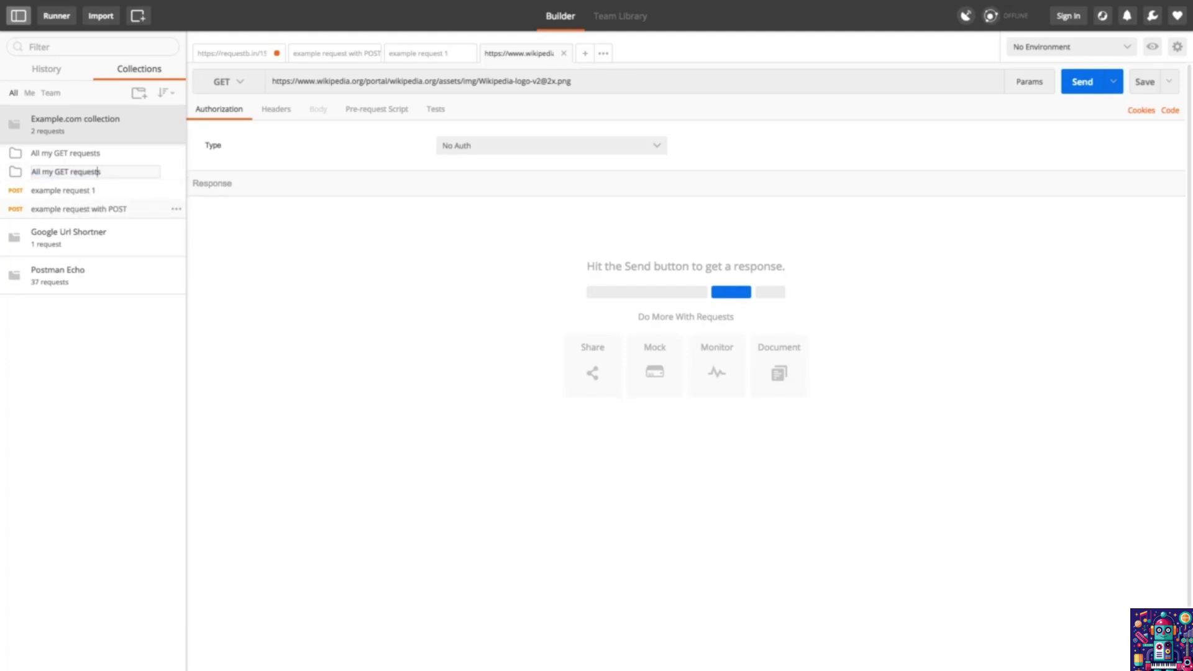
key("shift+Left")
key("shift+Left")
key("shift+Left")
type("POST")
key("Return")
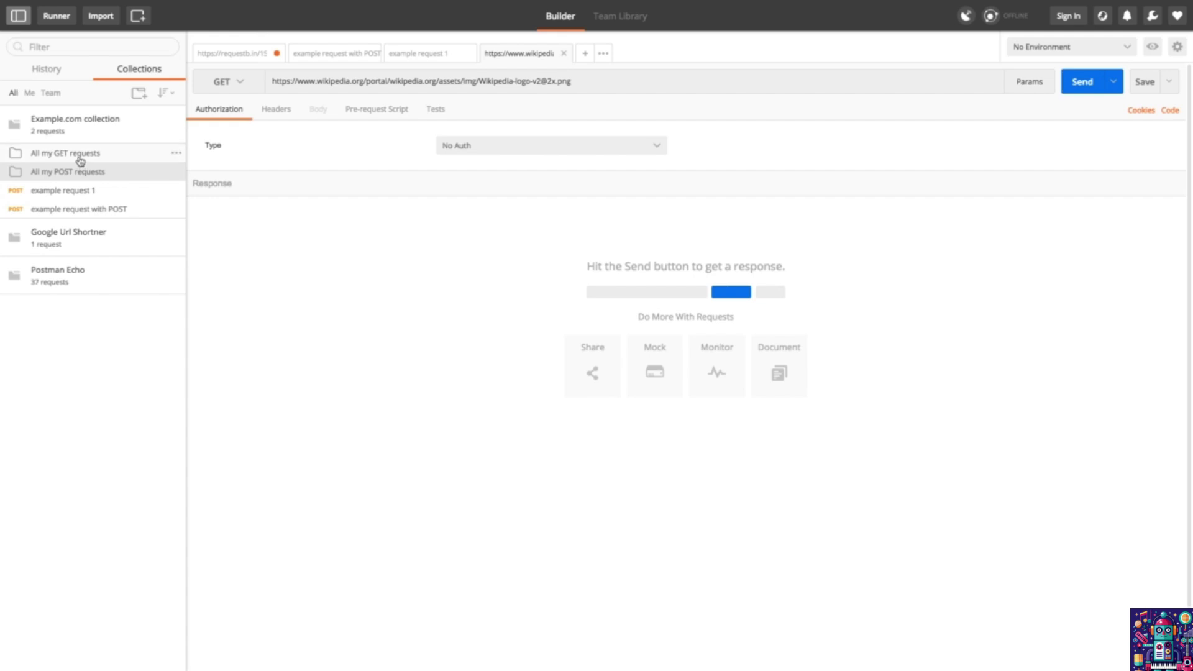
Step: Add a 'Test' subfolder under All my GET requests, then expand and collapse that folder
left_click(176, 154)
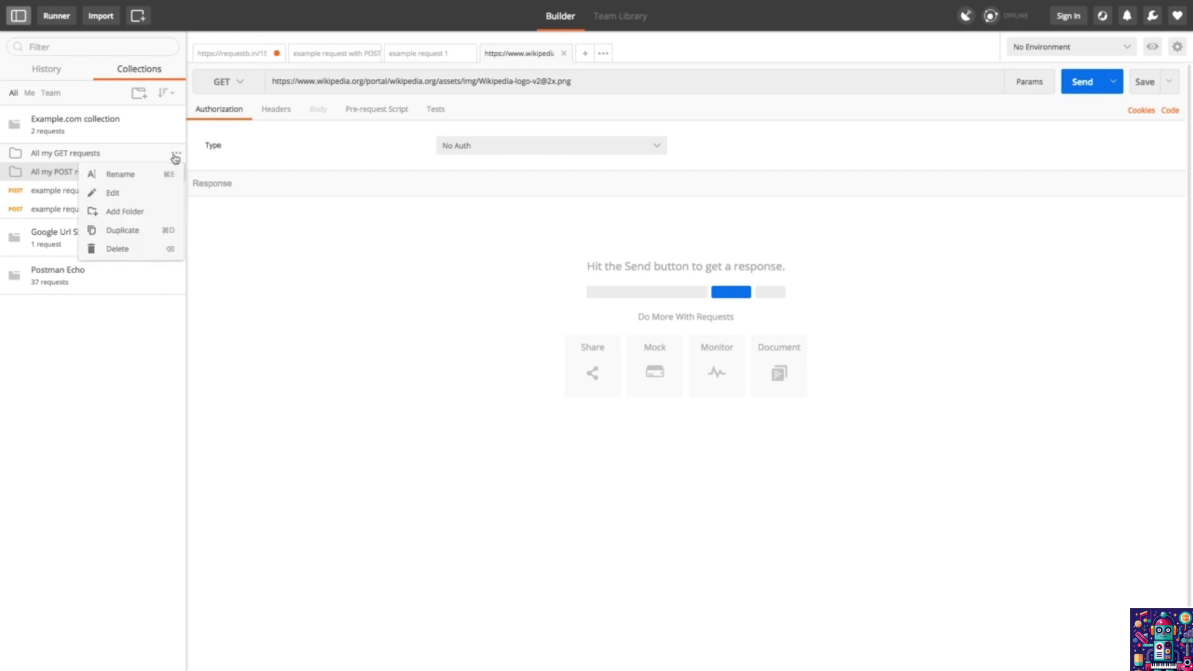
left_click(146, 214)
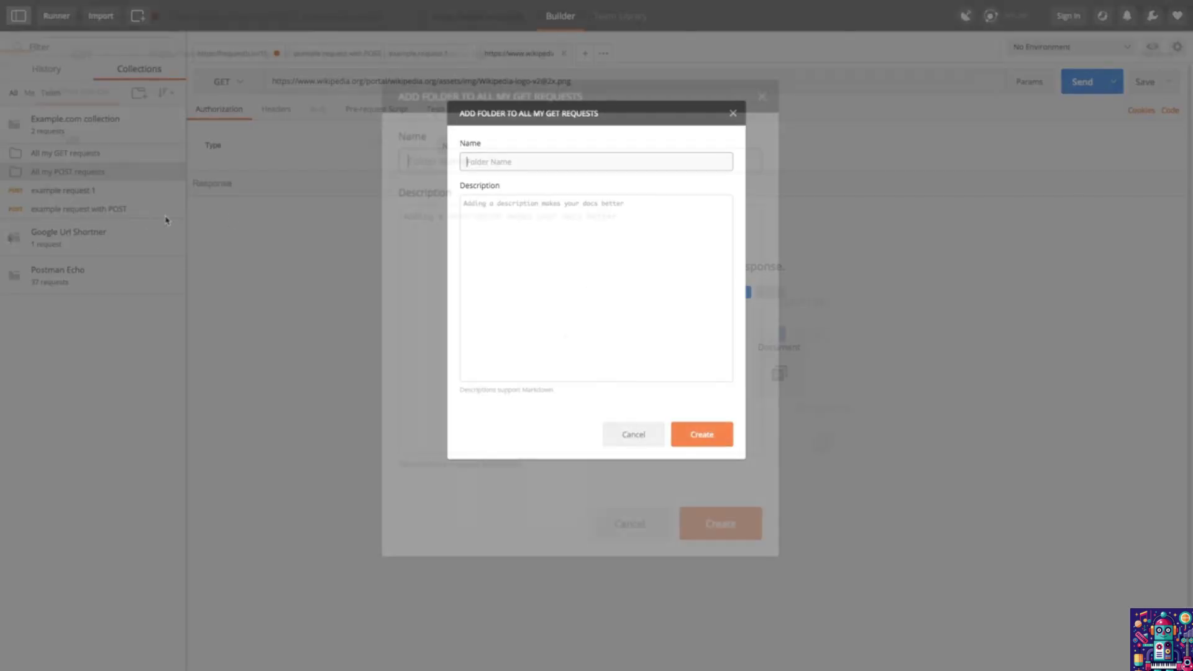
type("Test")
key("Return")
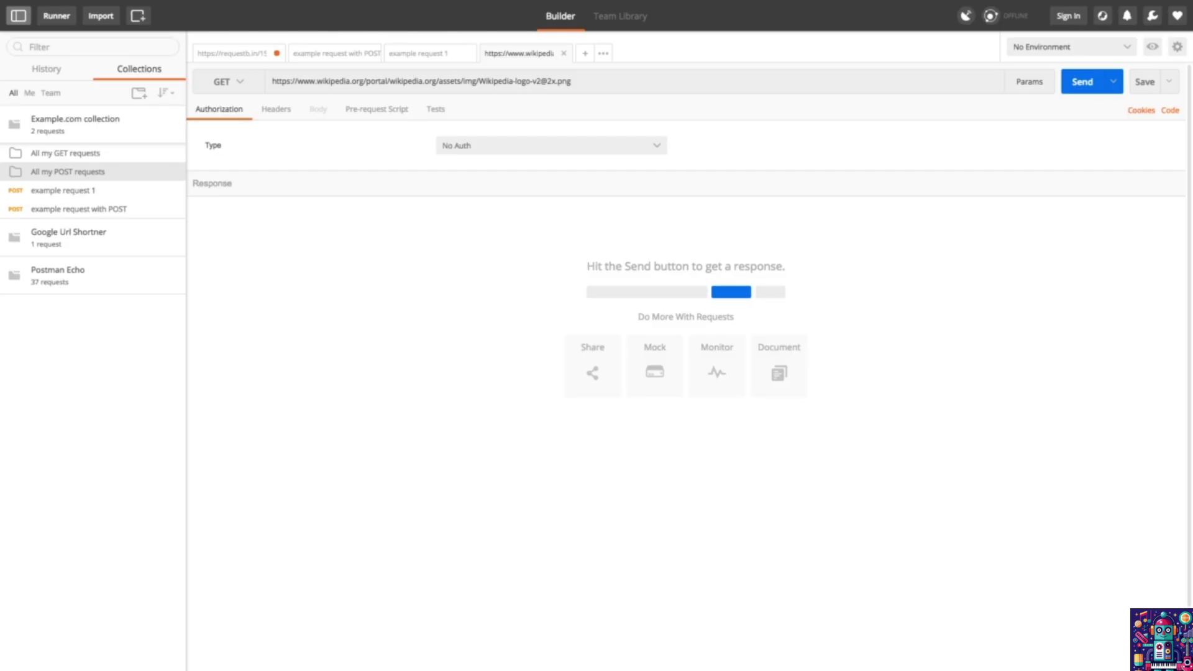
left_click(107, 157)
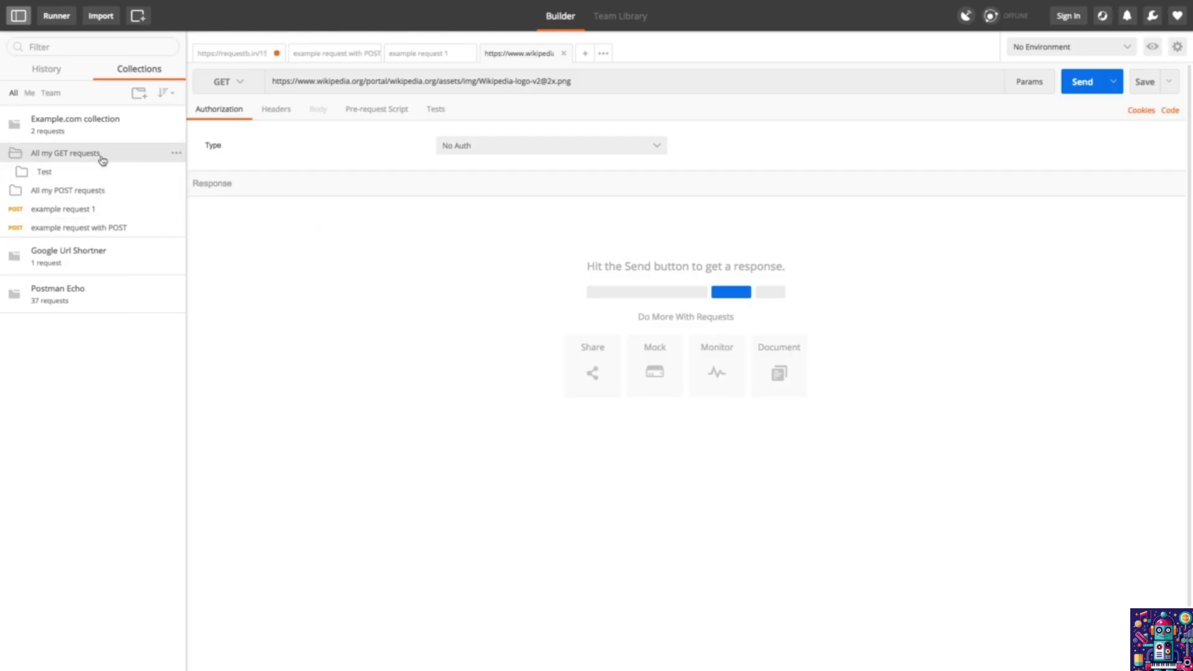
left_click(62, 156)
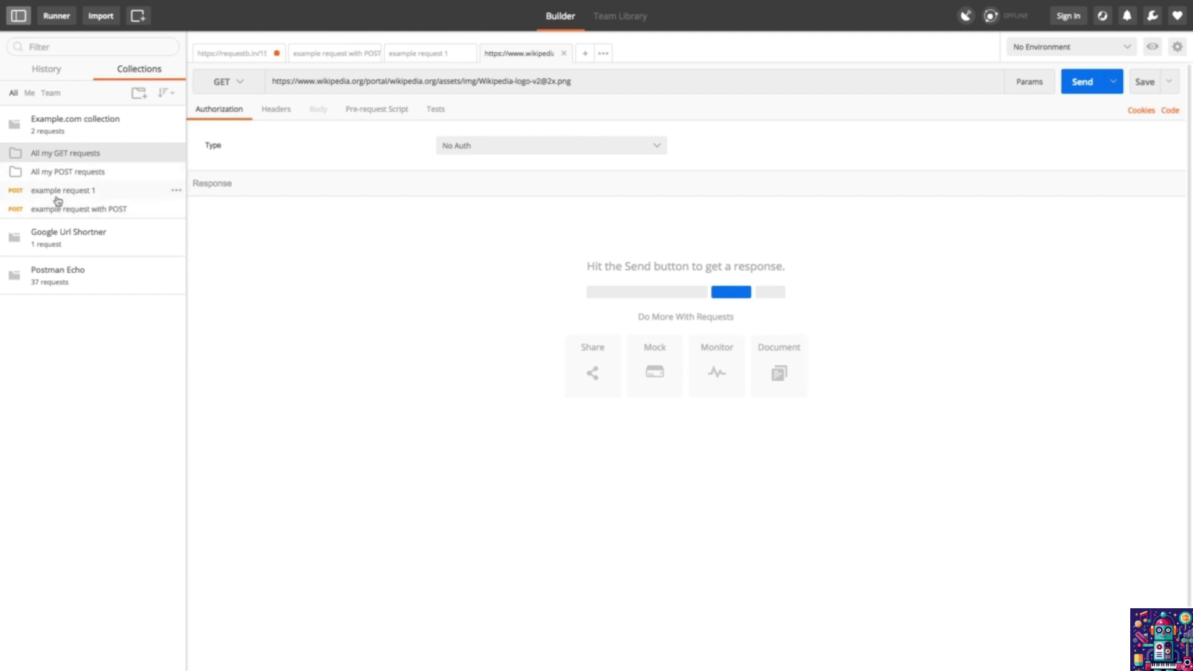
Step: Drag both POST requests into All my POST requests, placing example request 1 first
left_click_drag(58, 200, 81, 174)
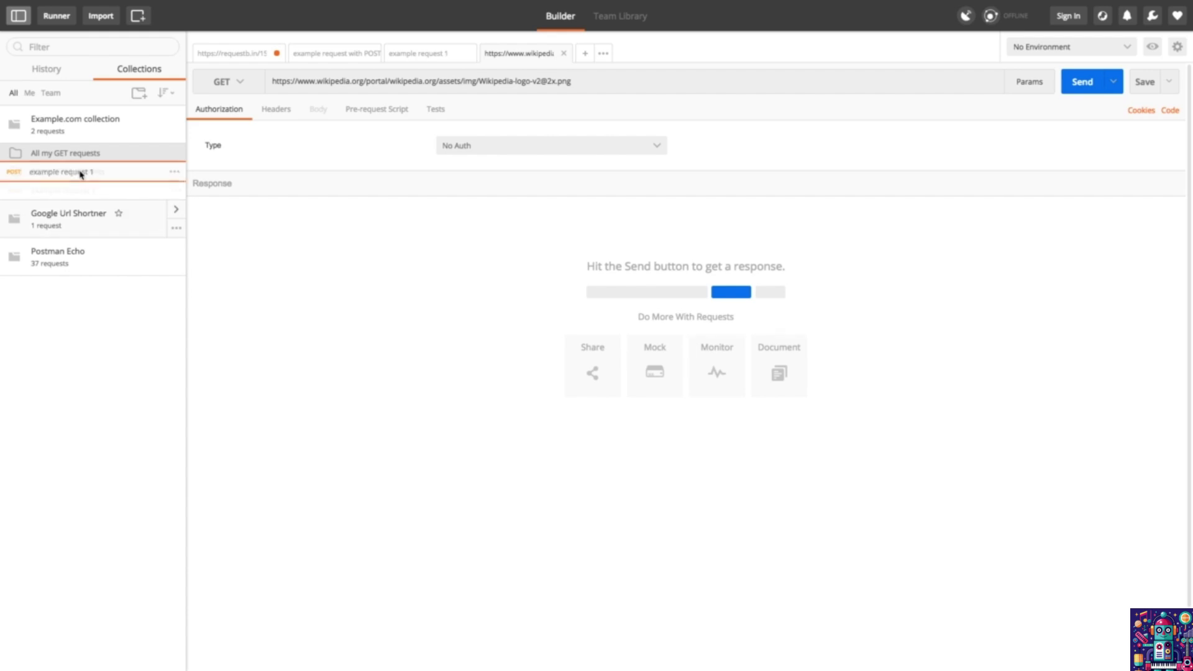
left_click_drag(81, 174, 81, 173)
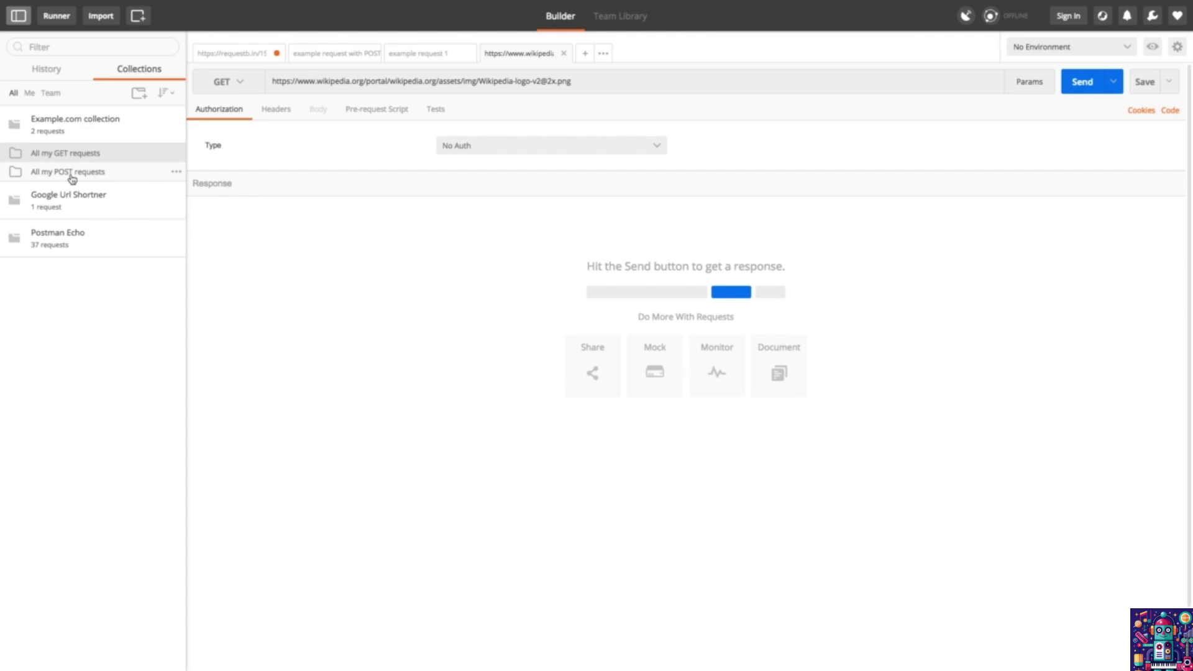
left_click(72, 175)
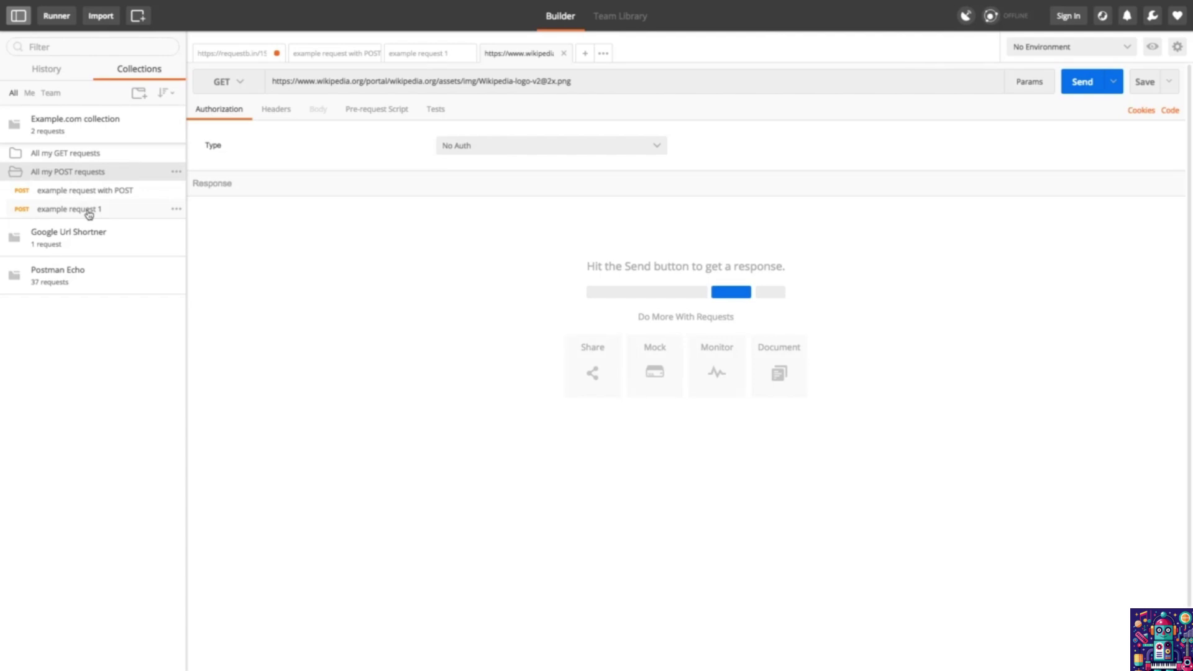
left_click_drag(76, 213, 73, 188)
Step: Open and dismiss the request and folder option menus, then collapse All my POST requests
right_click(109, 194)
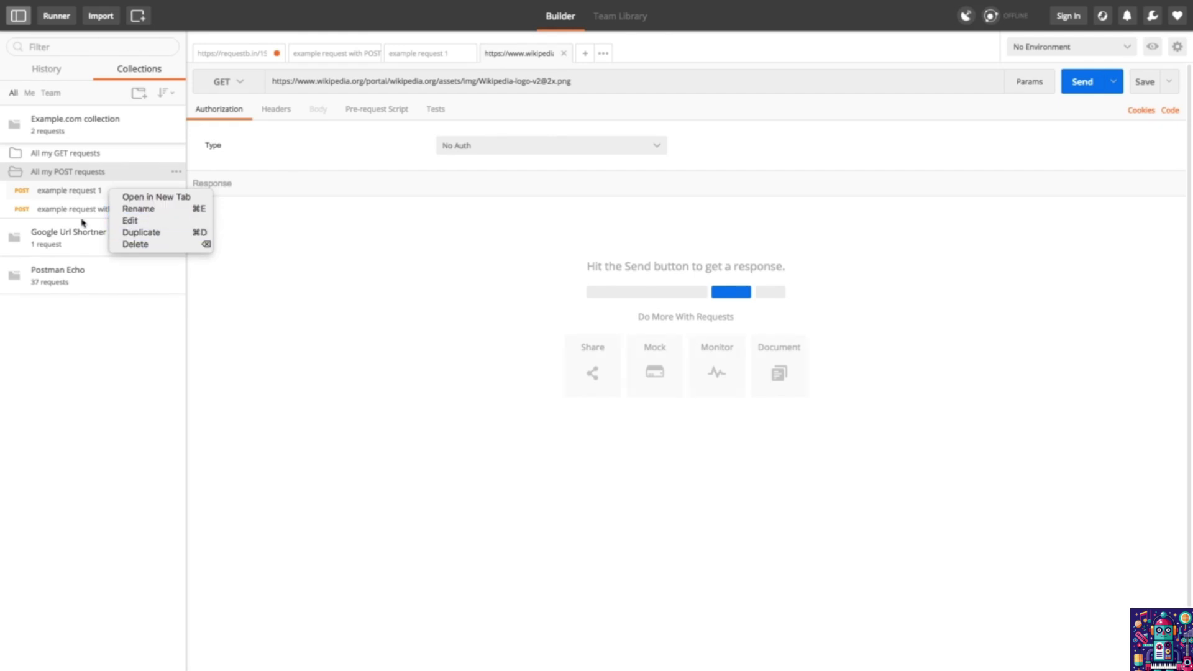
left_click(72, 200)
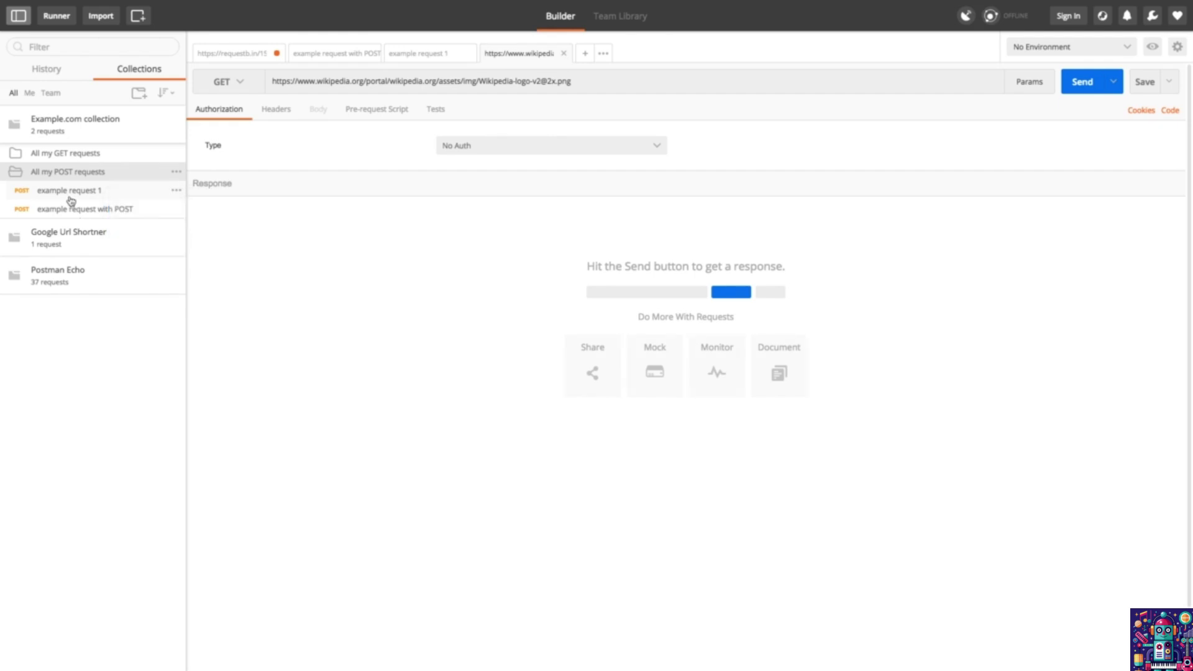
left_click(177, 174)
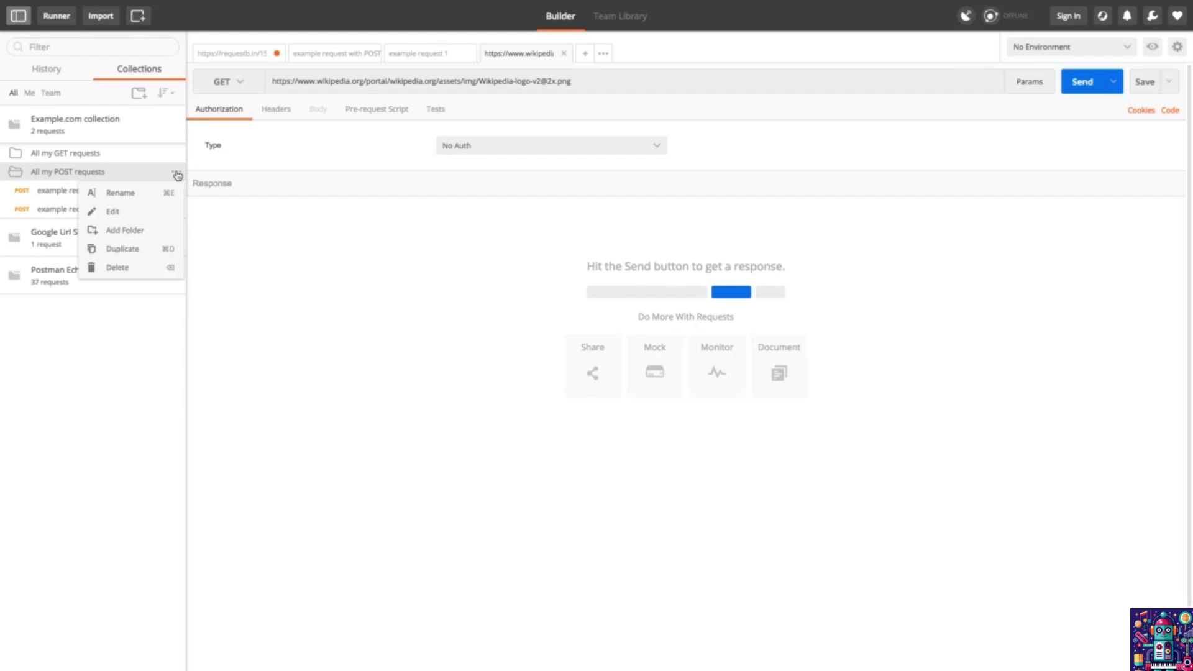
left_click(73, 177)
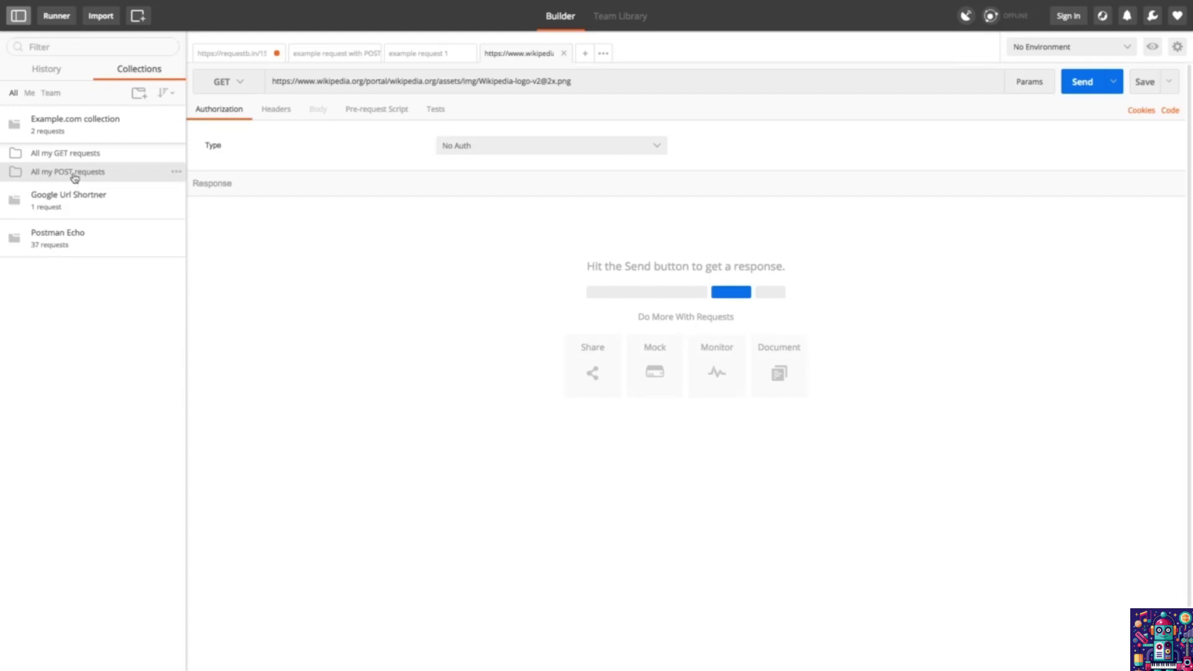
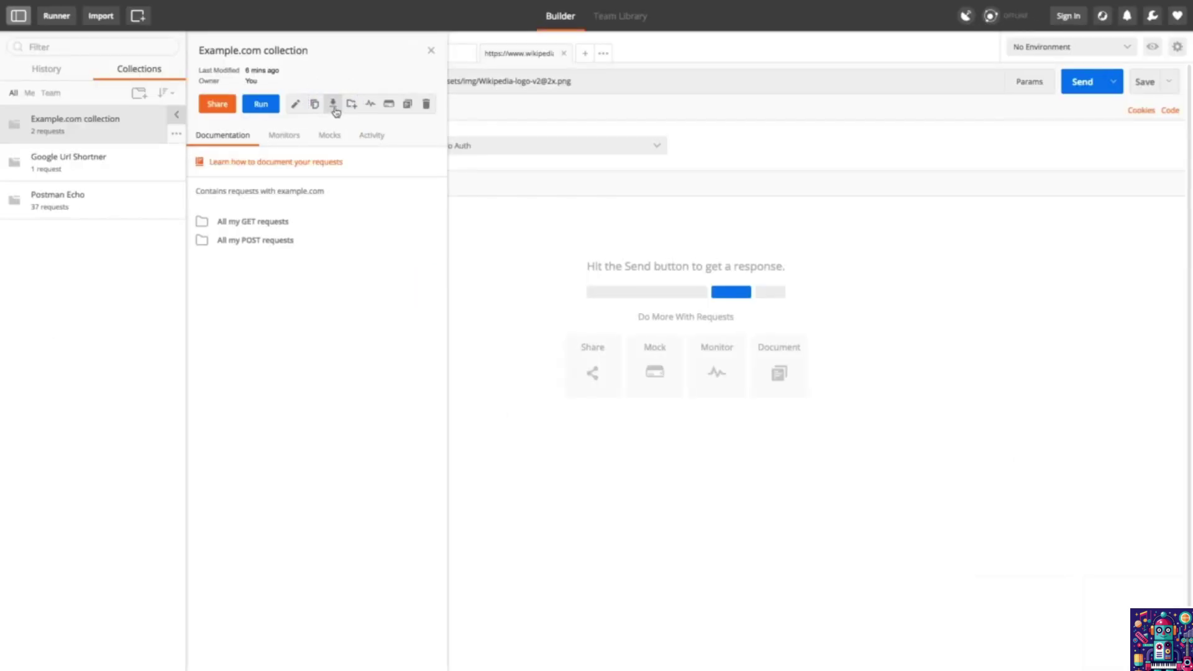
Step: Open the export options for the Example.com collection
left_click(334, 104)
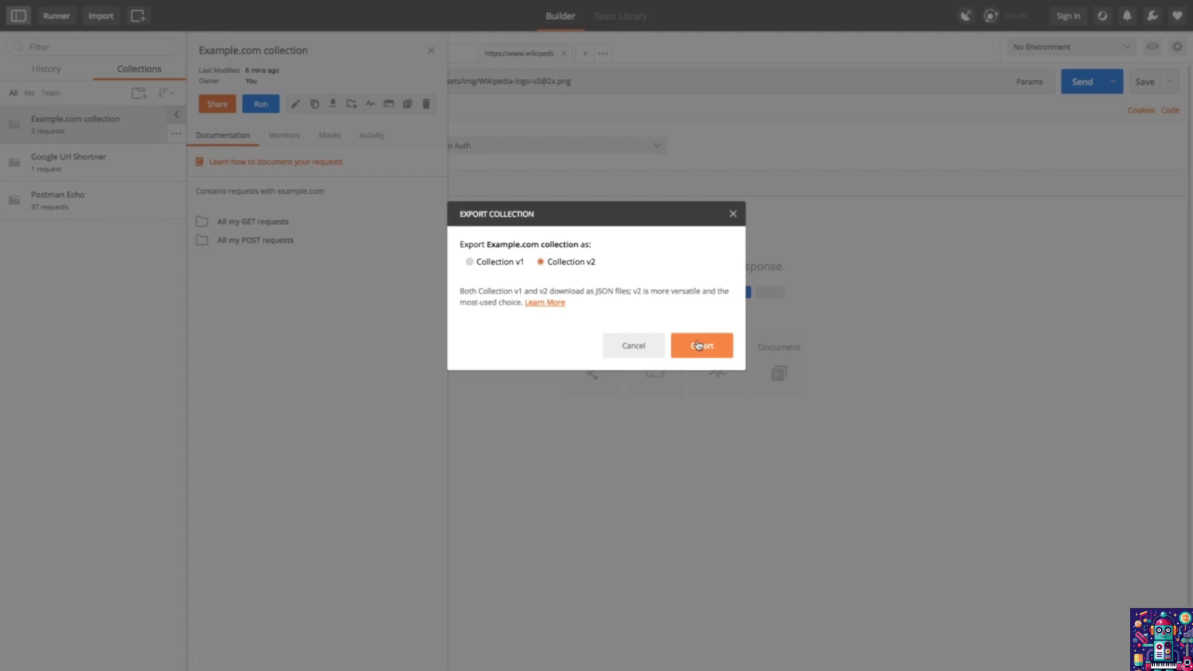
Step: Export Example.com collection as a Collection v2 JSON file, then close its details panel
left_click(698, 346)
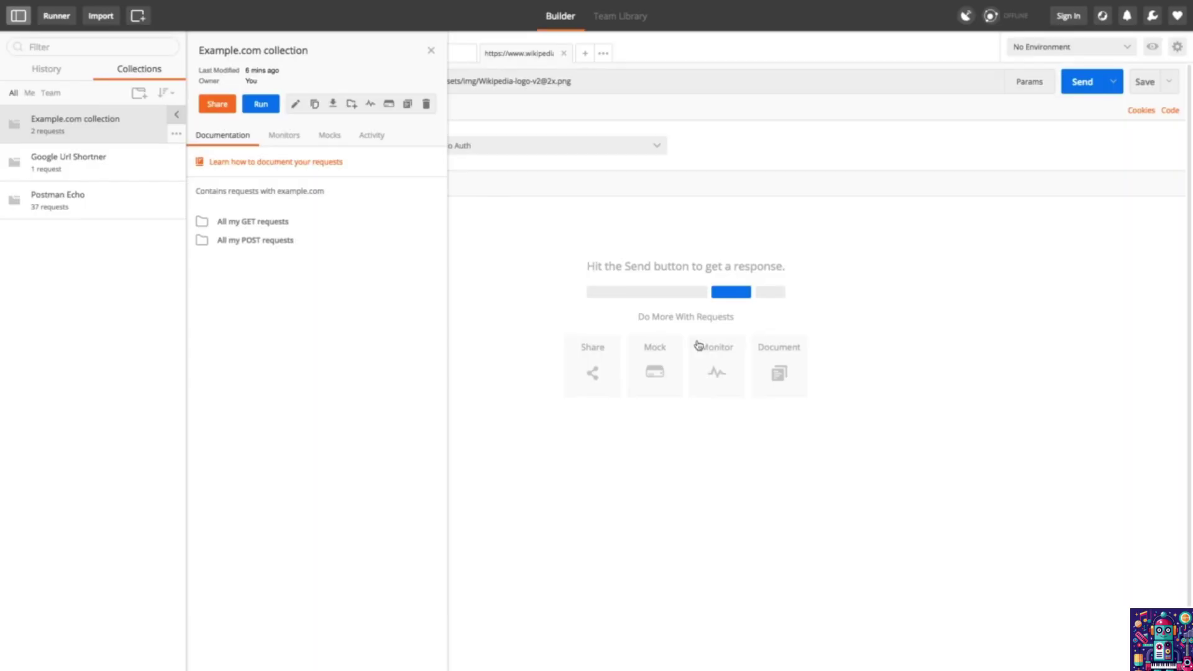
key("Return")
left_click(433, 51)
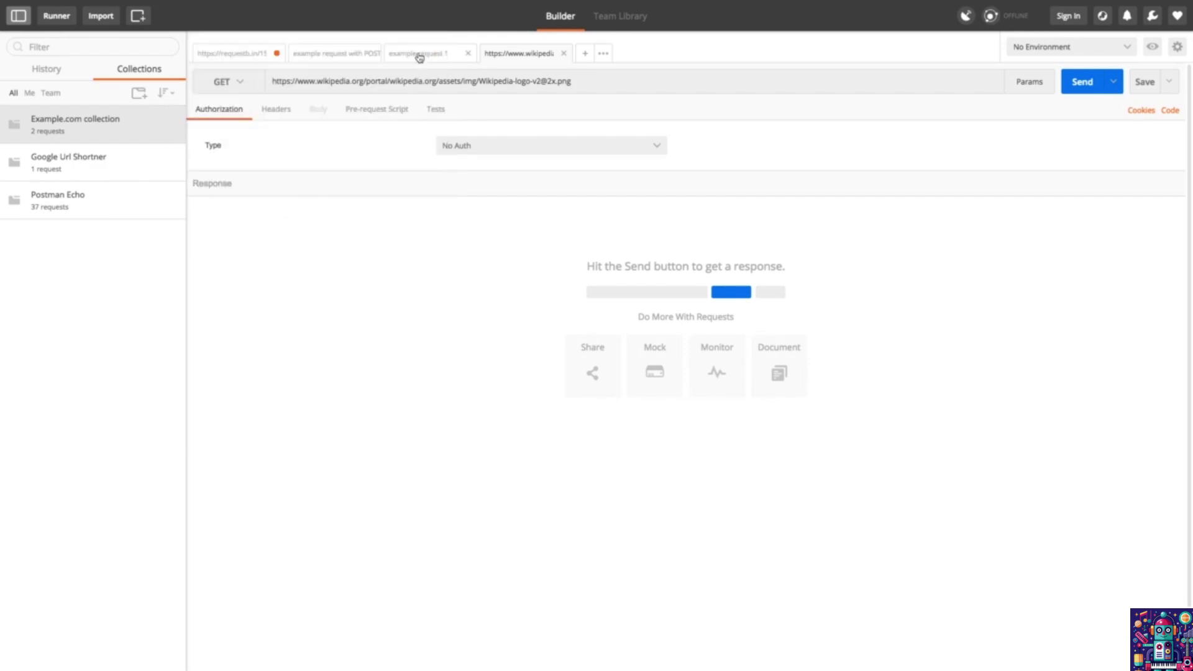
Step: Import the exported Example.com collection JSON from the Desktop as a separate copy
left_click(101, 16)
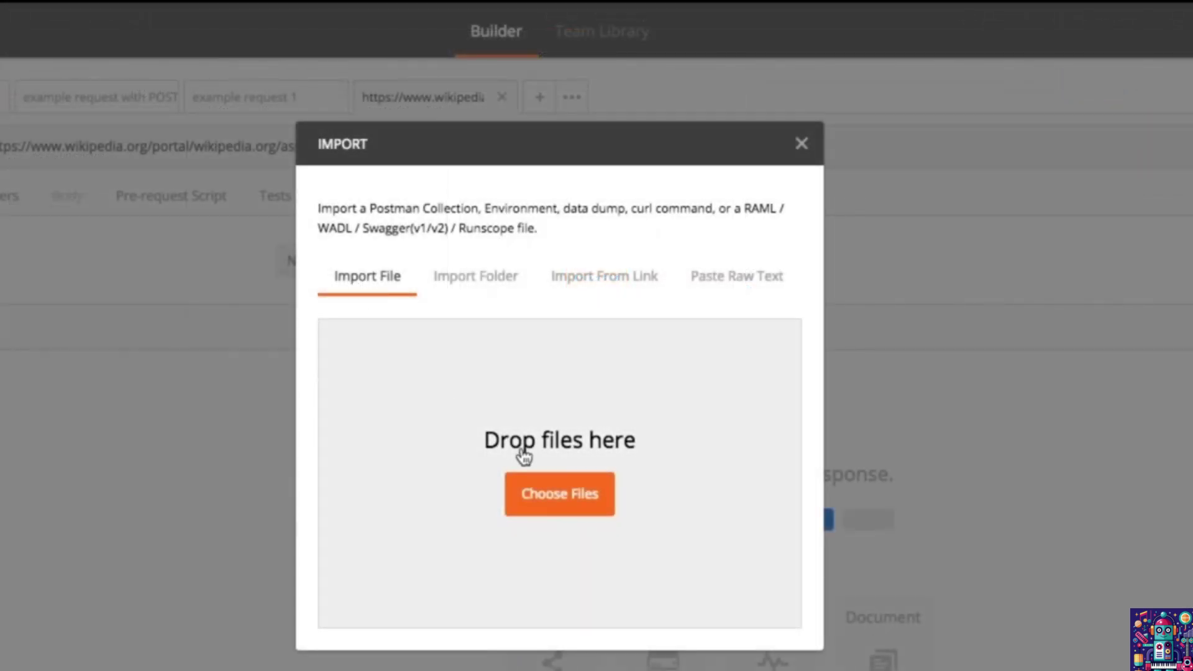
left_click(588, 494)
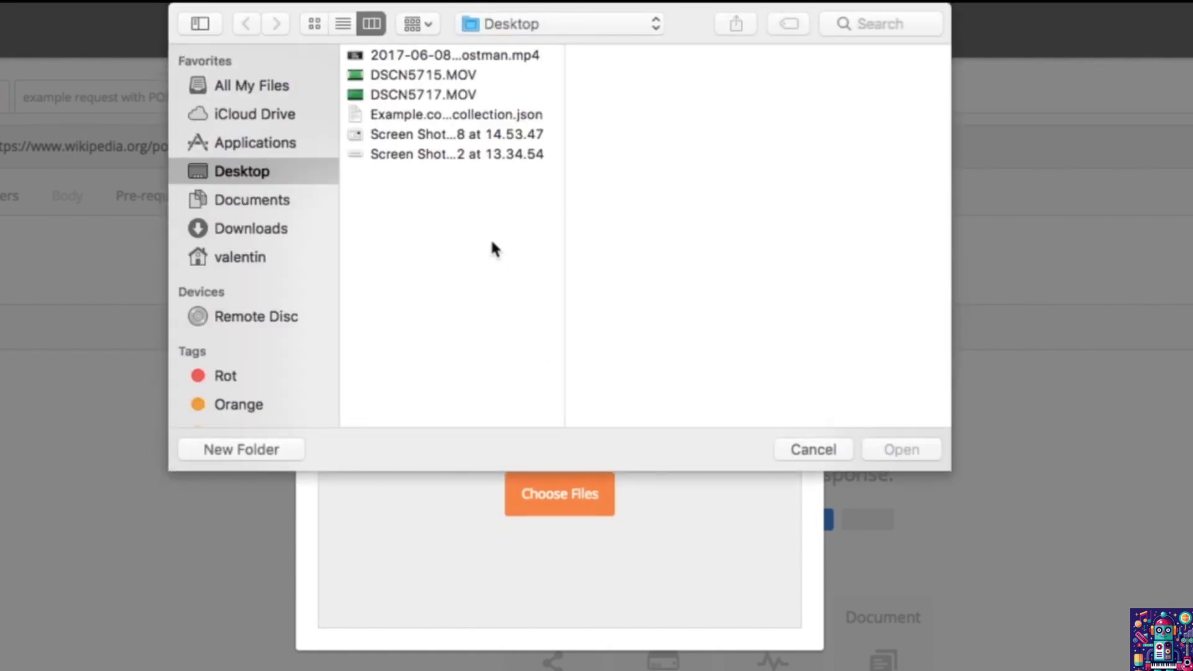
left_click(465, 115)
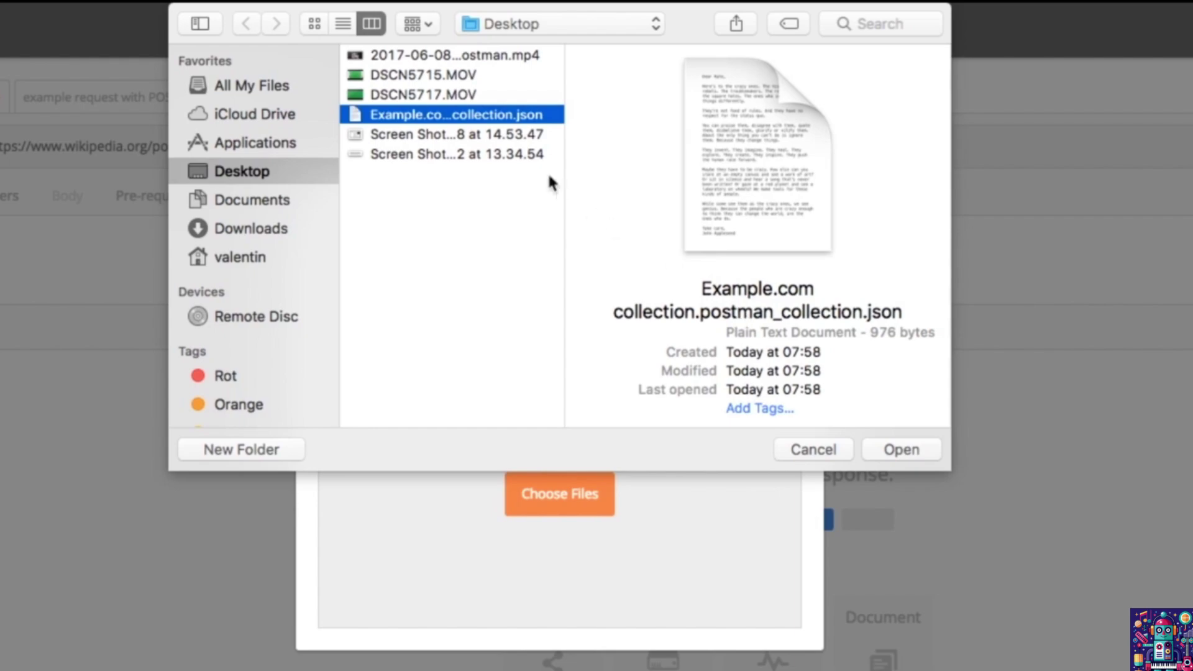
key("Return")
left_click(694, 573)
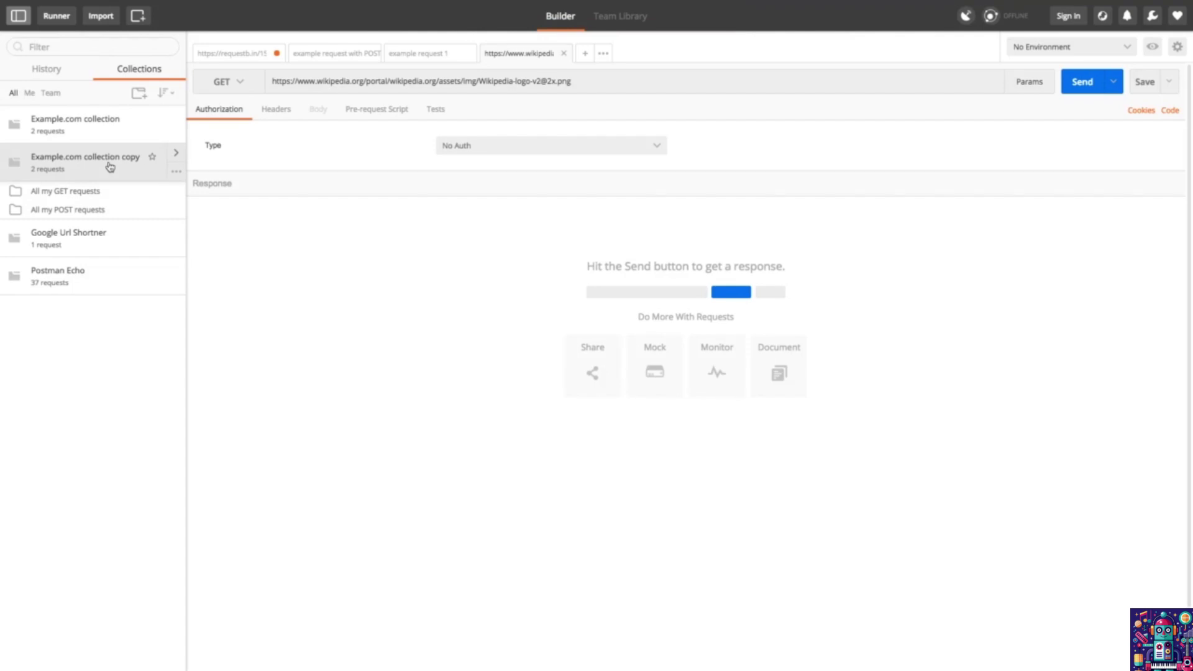
Step: Delete 'Example.com collection copy' and confirm the deletion
left_click(174, 174)
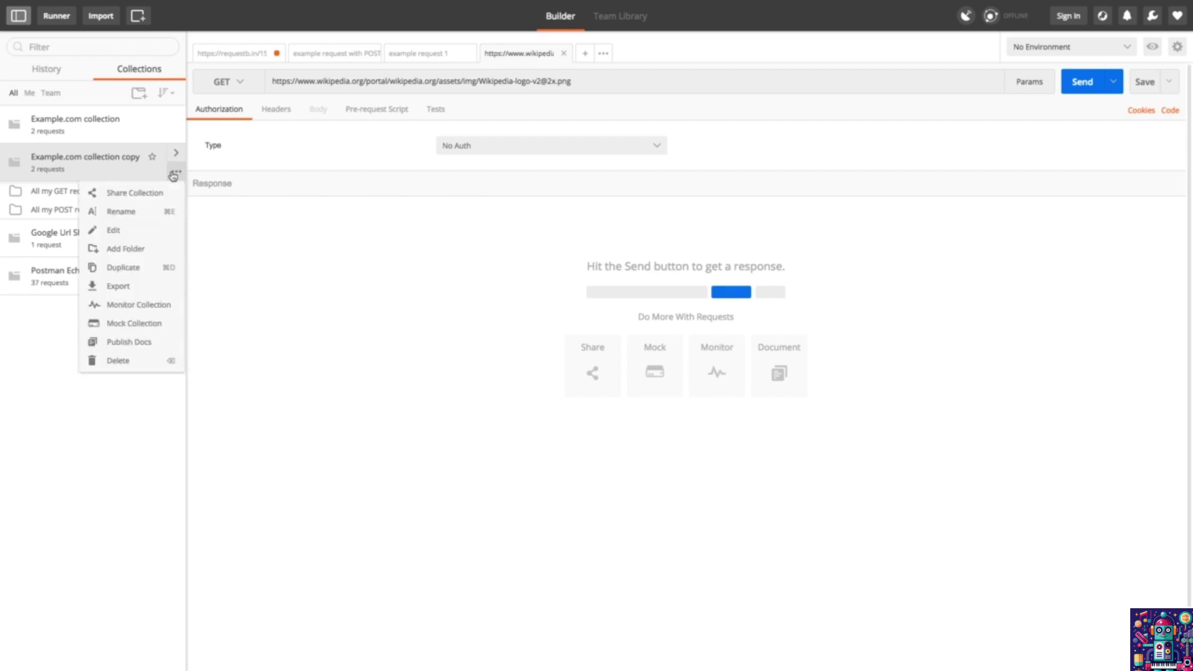
left_click(122, 363)
left_click(713, 314)
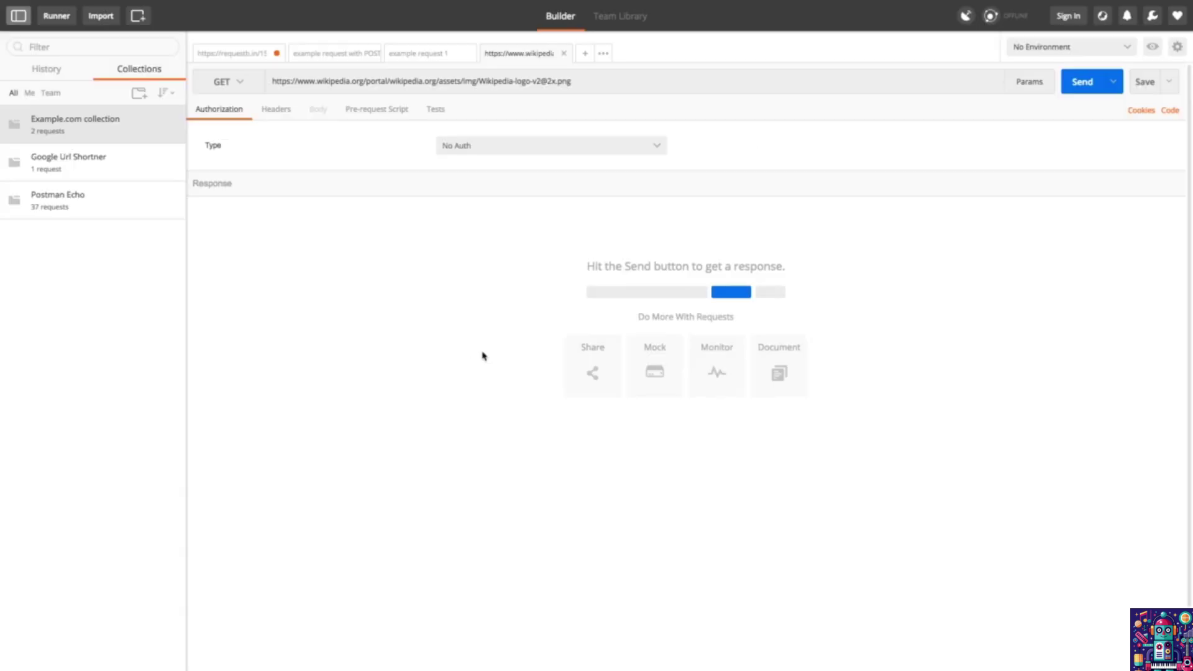
Step: Sign up for a new Postman account, dismiss the welcome message, and open Manage Profile
left_click(1070, 17)
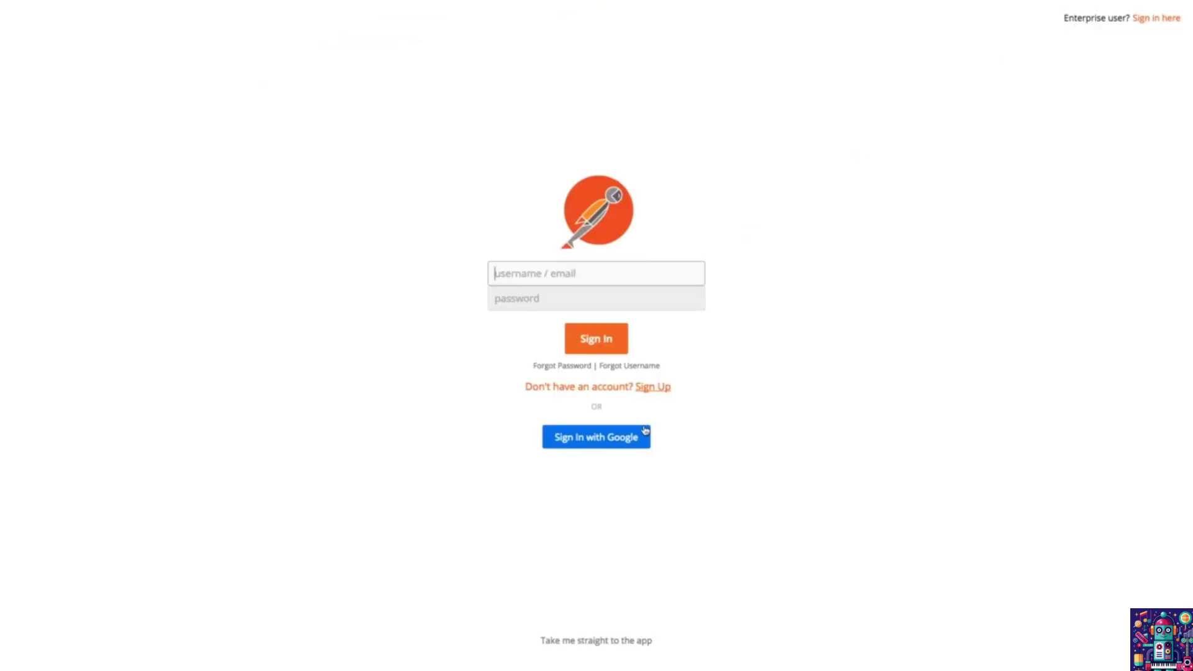
left_click(658, 388)
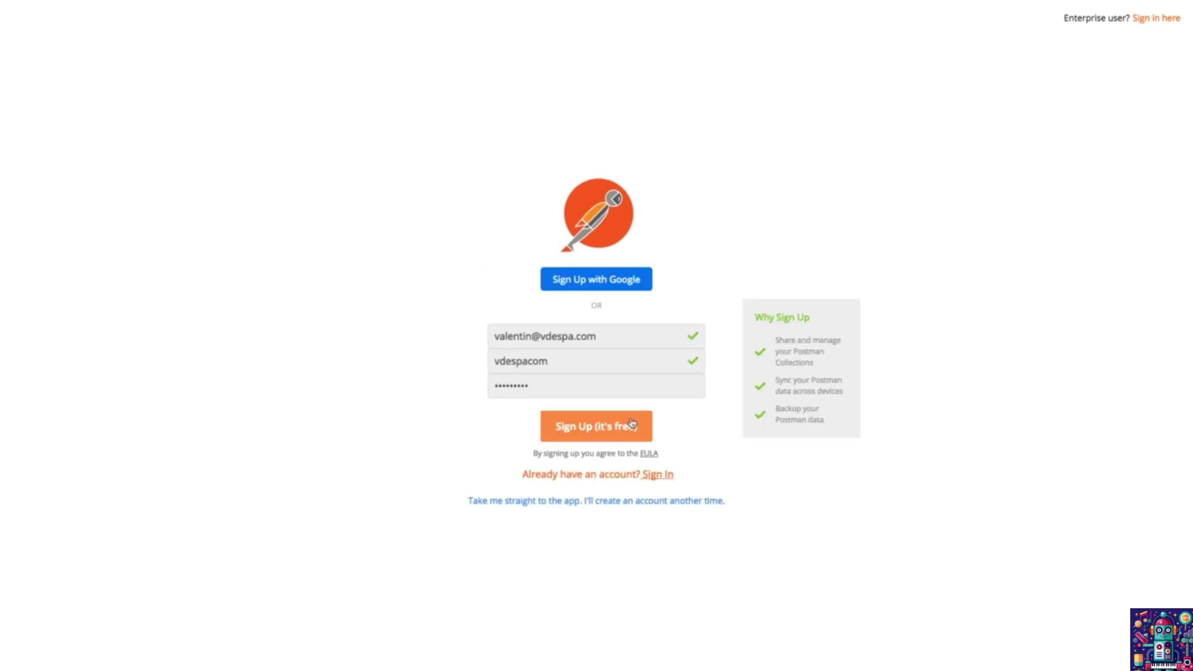
left_click(631, 422)
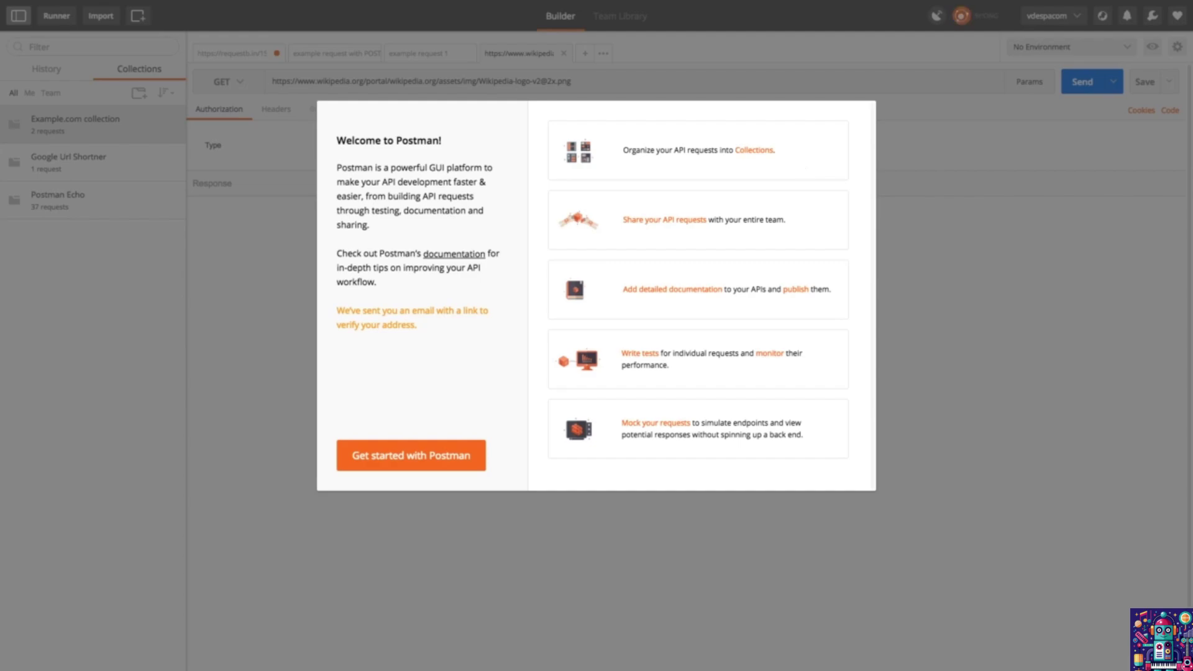
left_click(884, 410)
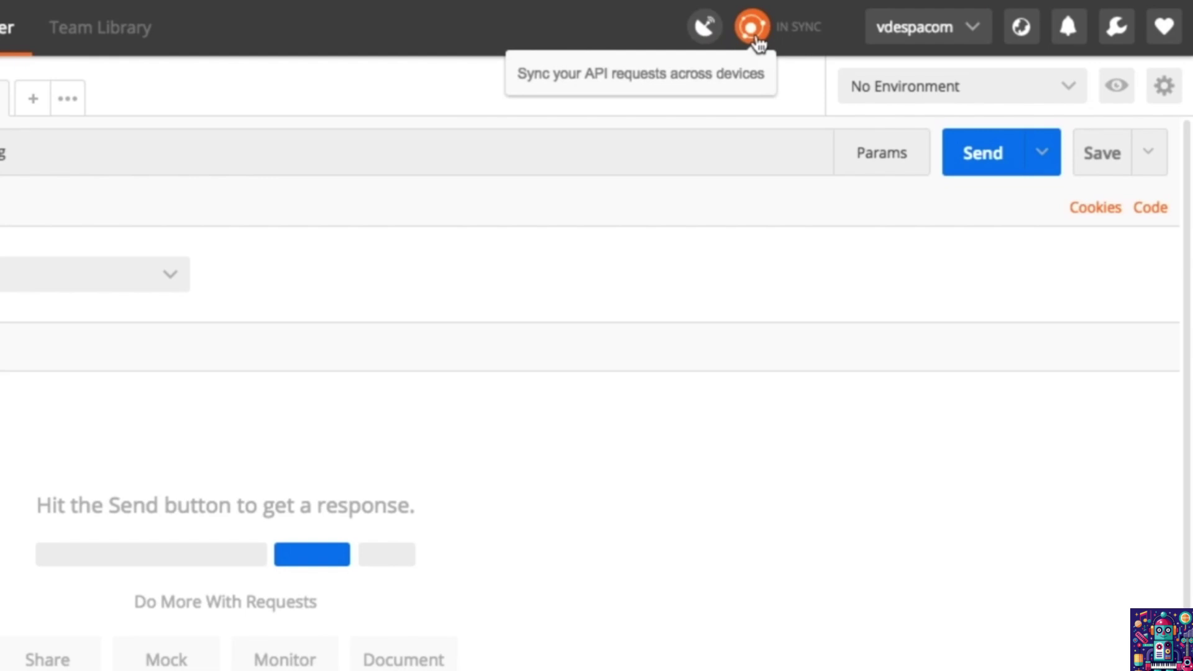
left_click(917, 27)
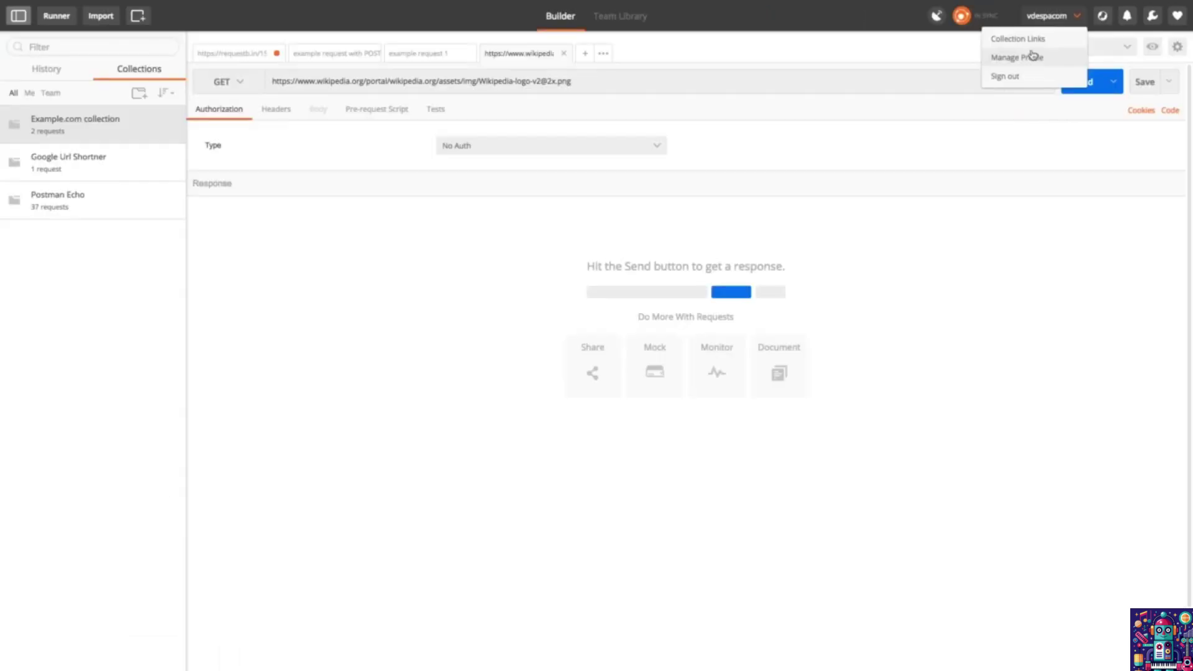
left_click(1033, 56)
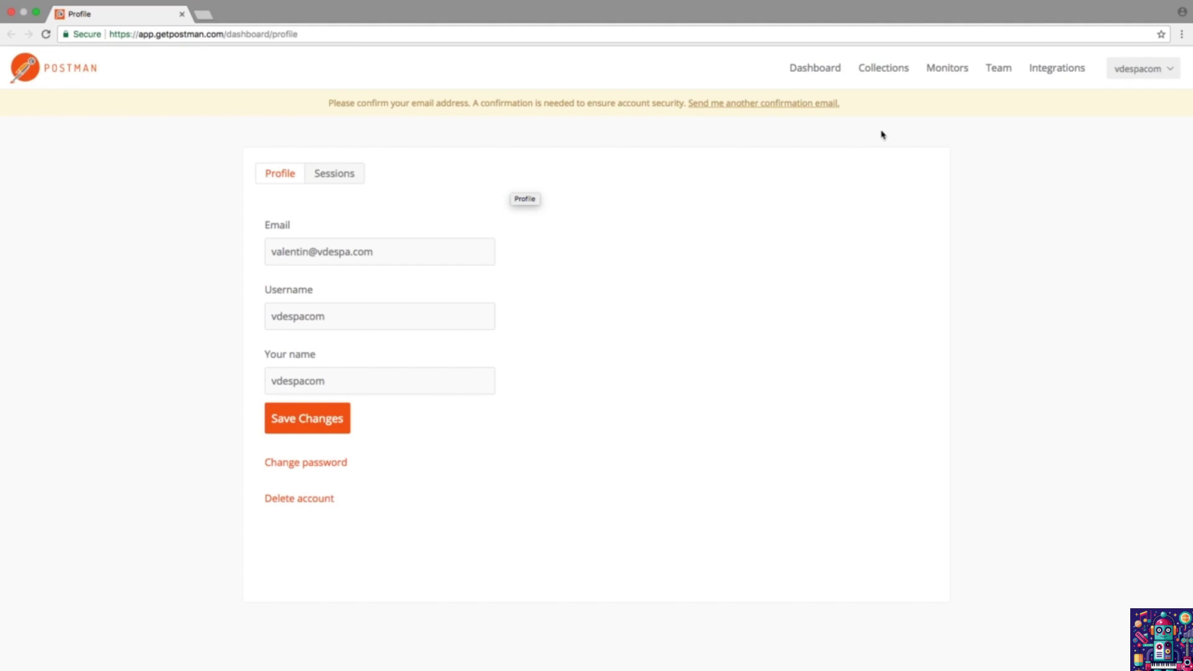
Step: View the dashboard's Collections and Private lists, then return to the app and expand Example.com collection
left_click(882, 72)
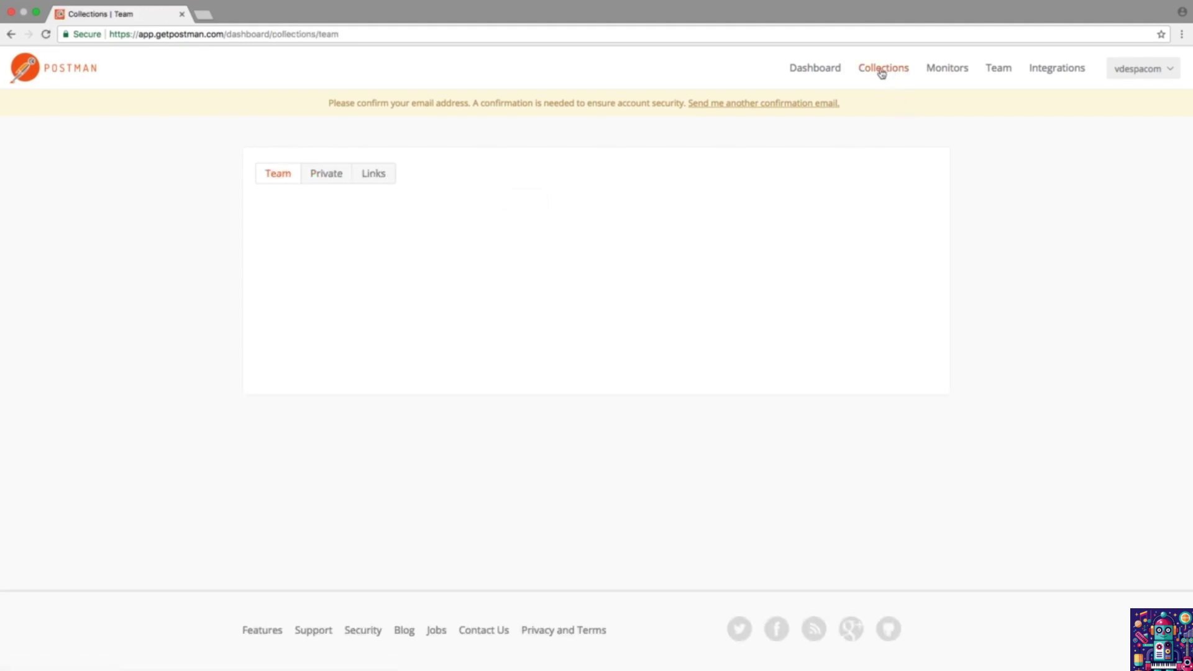
left_click(331, 184)
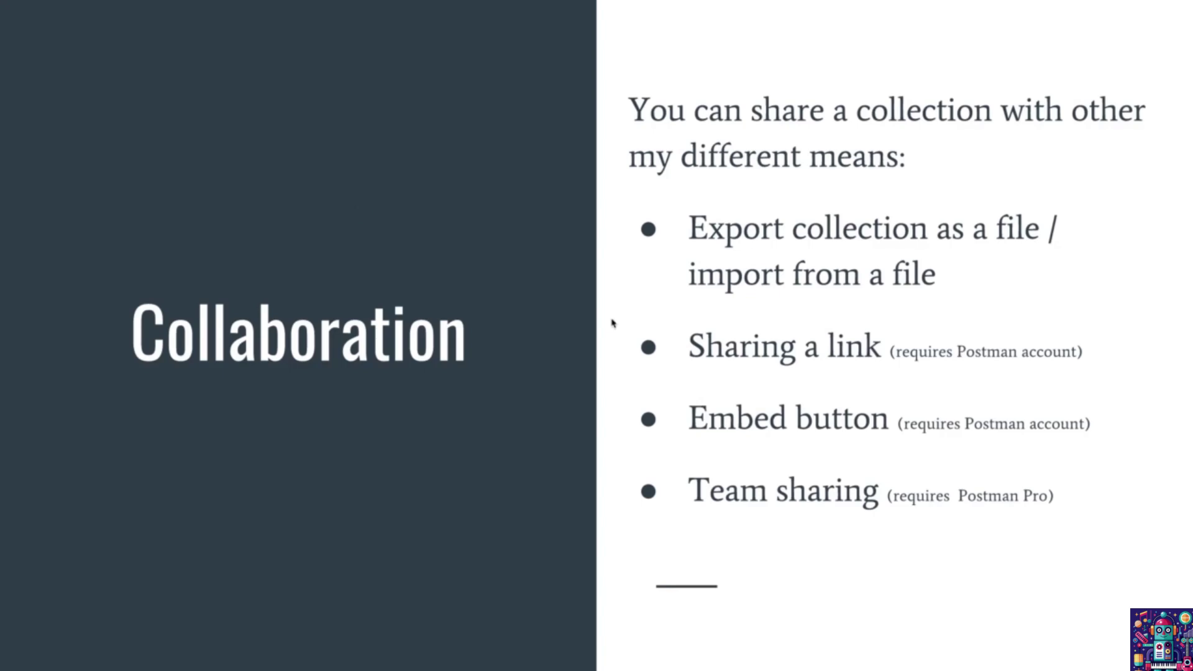
key("ctrl+Right")
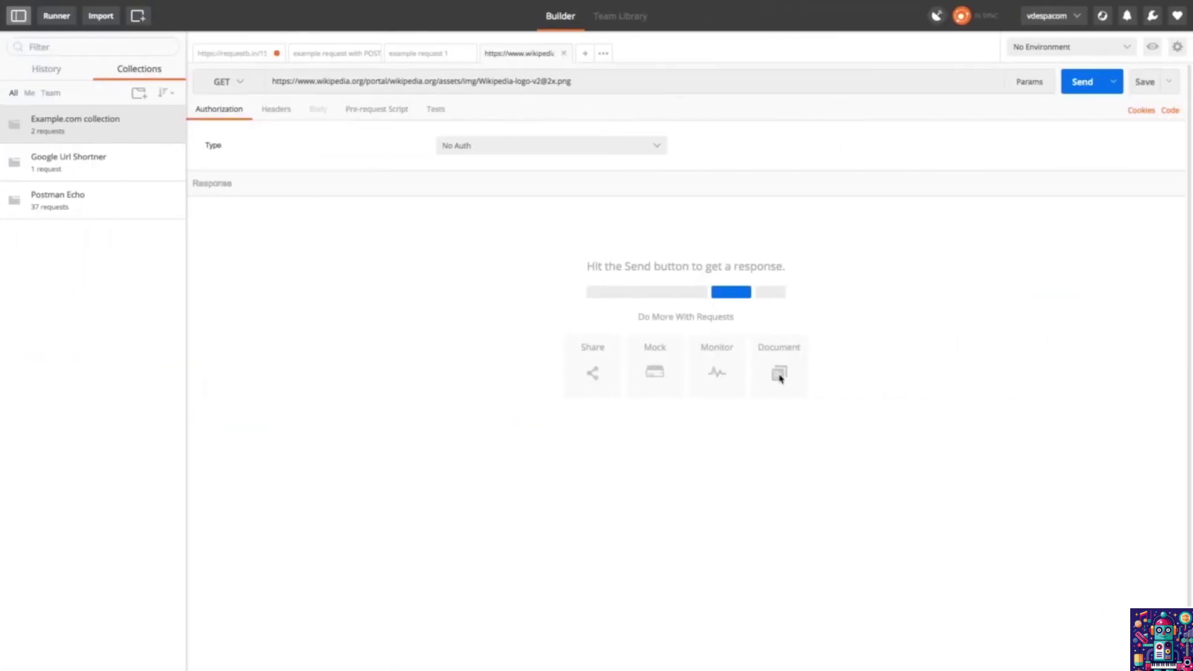
left_click(151, 122)
Step: Generate a shareable Collection Link for Example.com collection and select the URL
left_click(172, 113)
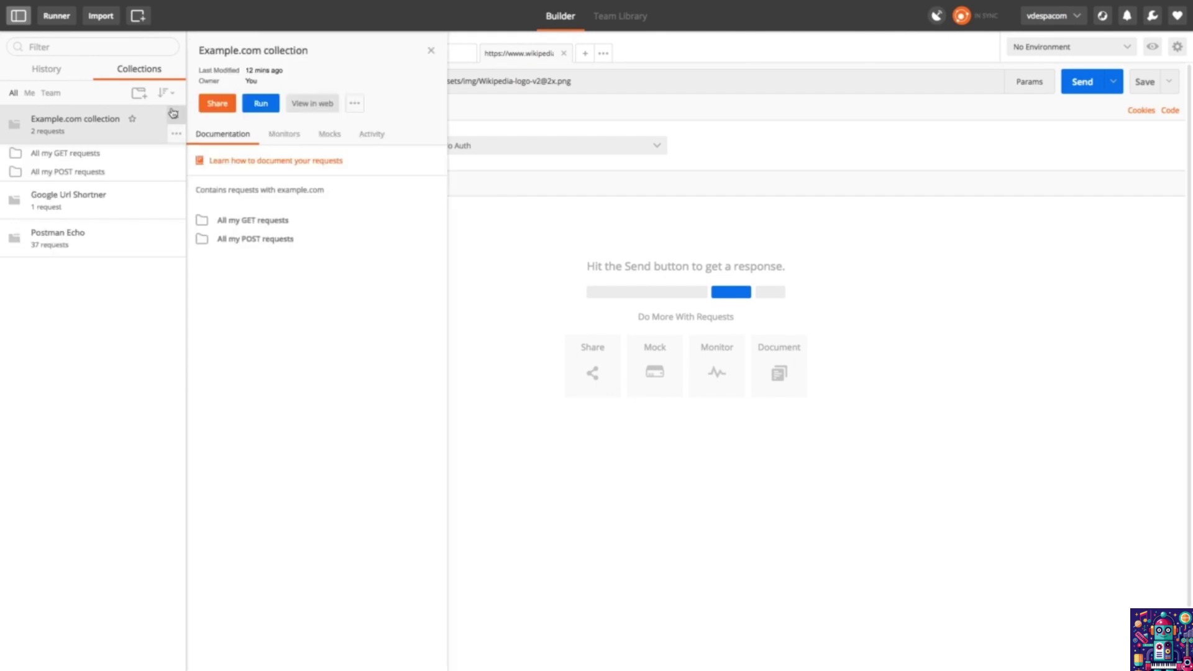
left_click(216, 104)
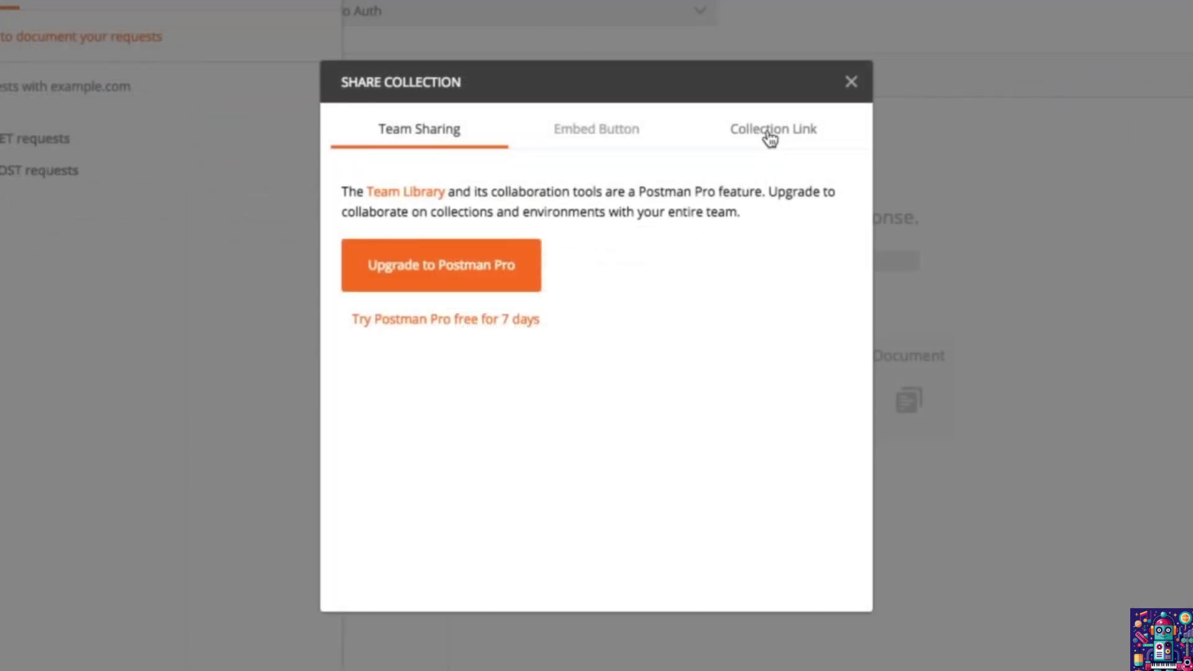
left_click(769, 139)
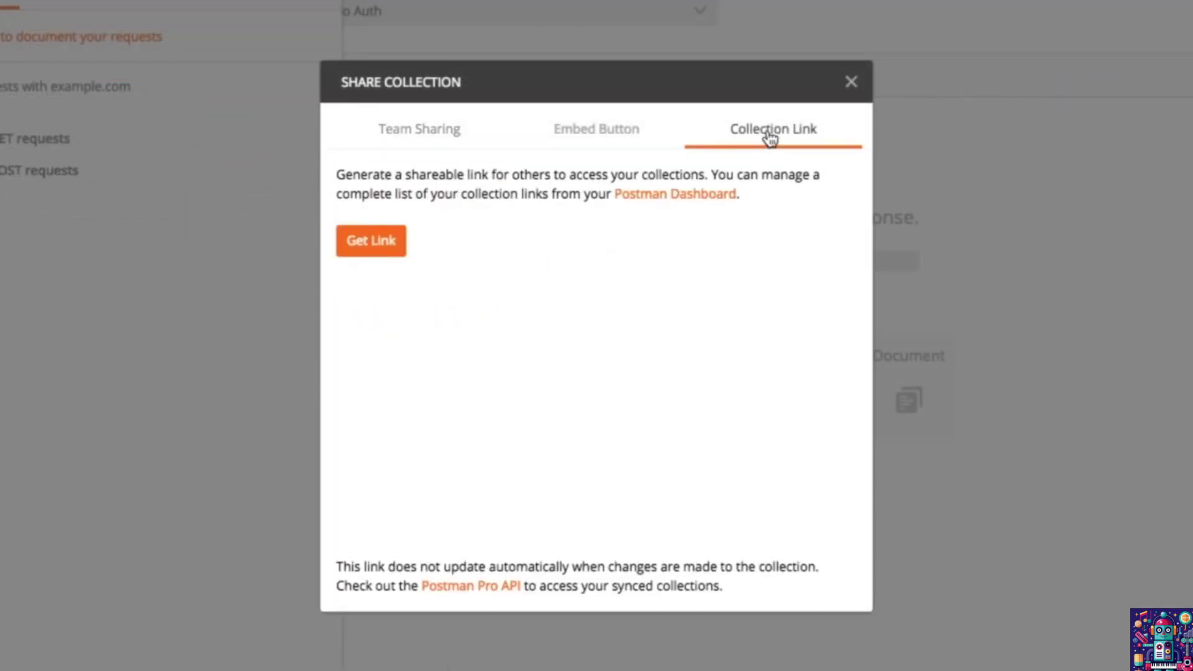
left_click(391, 248)
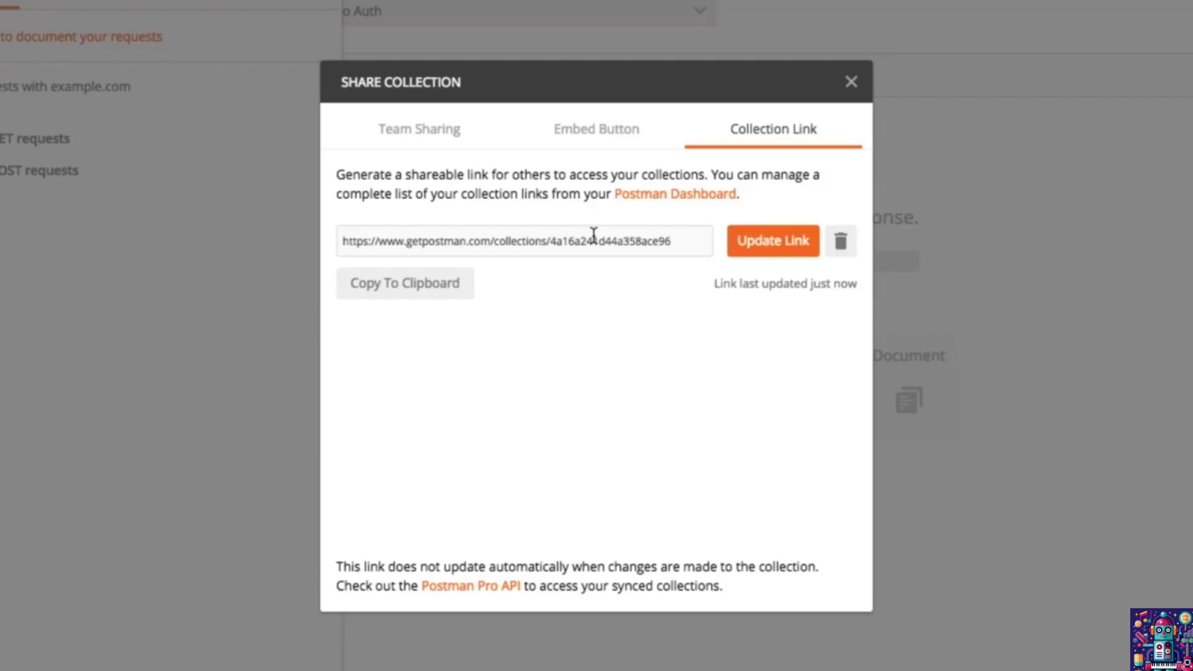
left_click(594, 240)
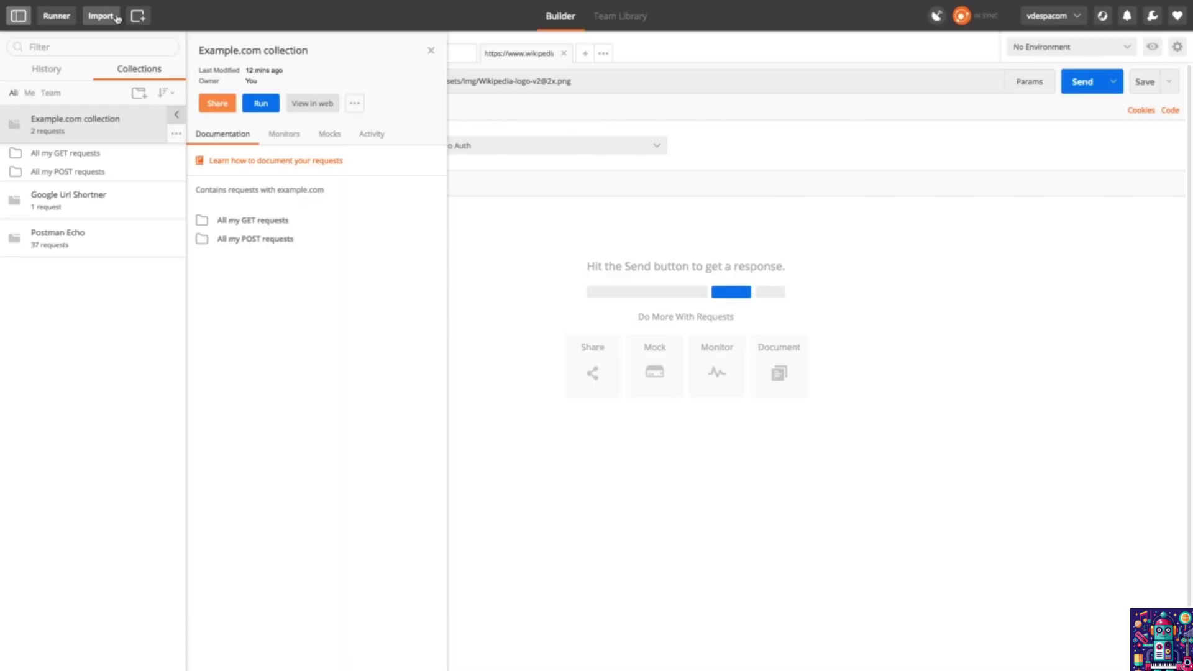
left_click(103, 13)
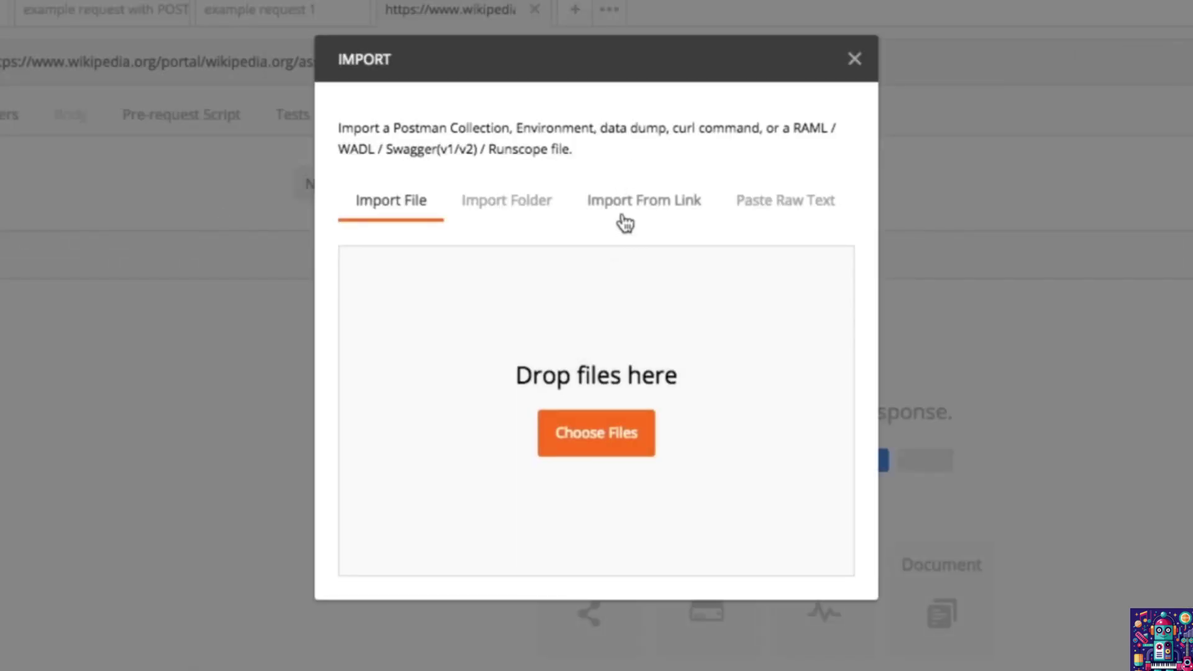
Step: Import from the pasted collection link, then dismiss the collection-exists prompt for Example.com collection
left_click(624, 223)
left_click(564, 264)
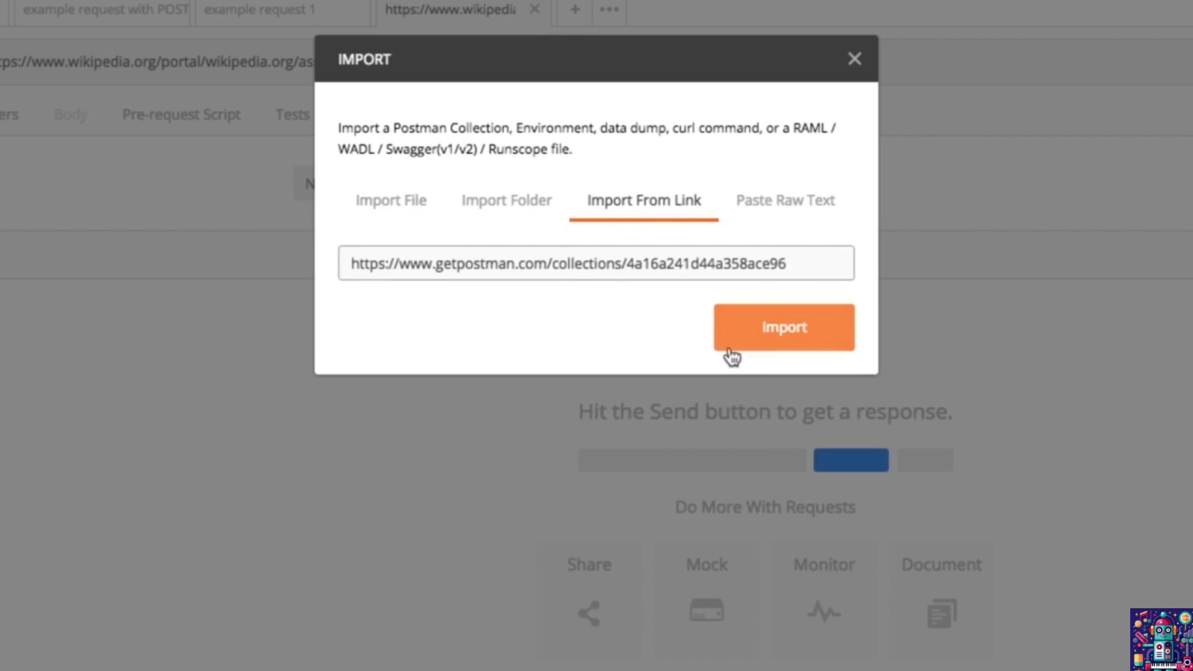
left_click(731, 352)
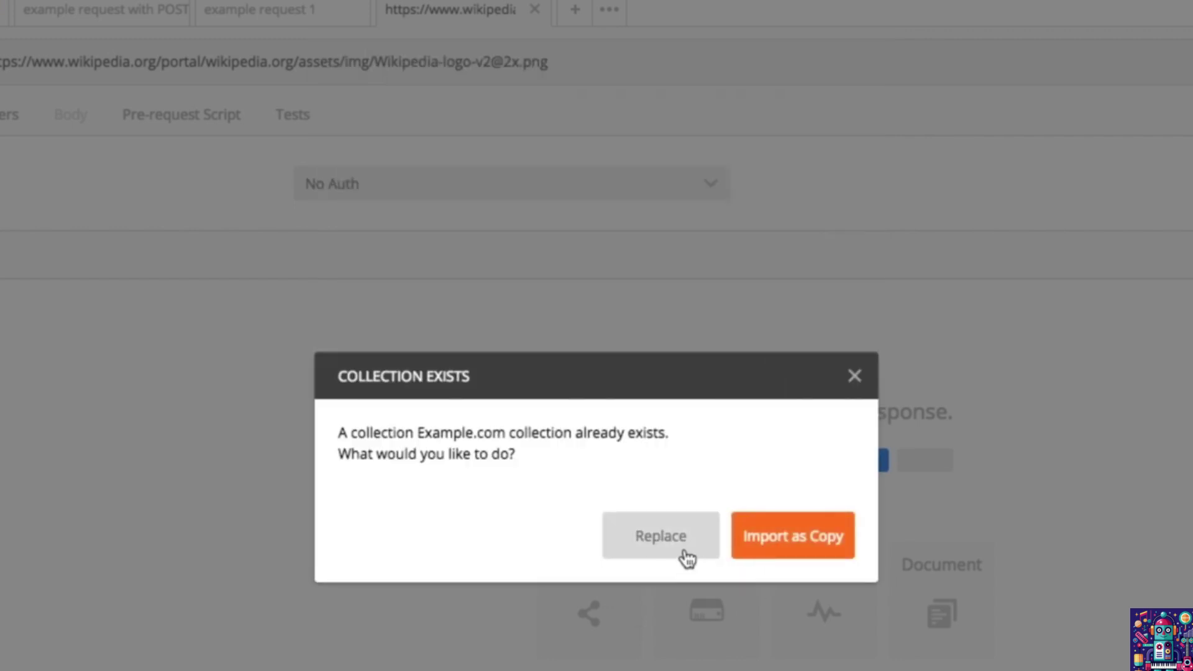
left_click(854, 376)
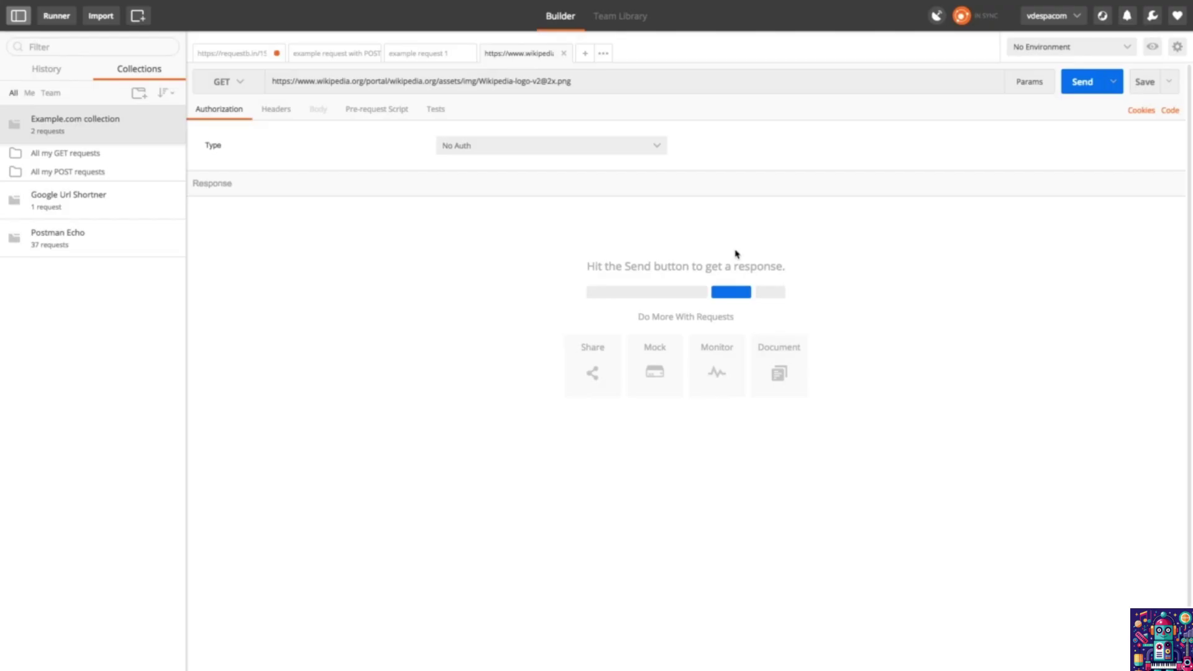